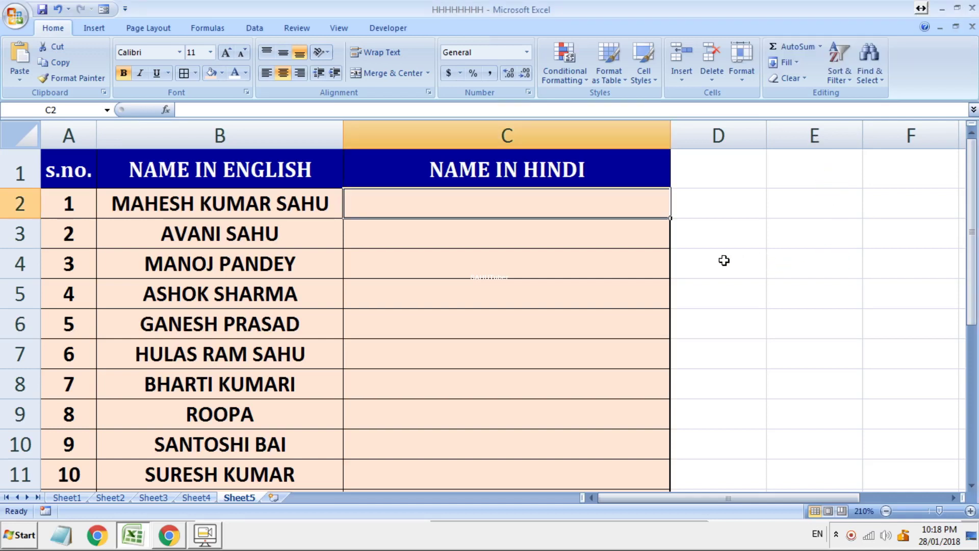
In the Excel workbook, point out the English names in B2:B9 and the empty Hindi column C
click(267, 207)
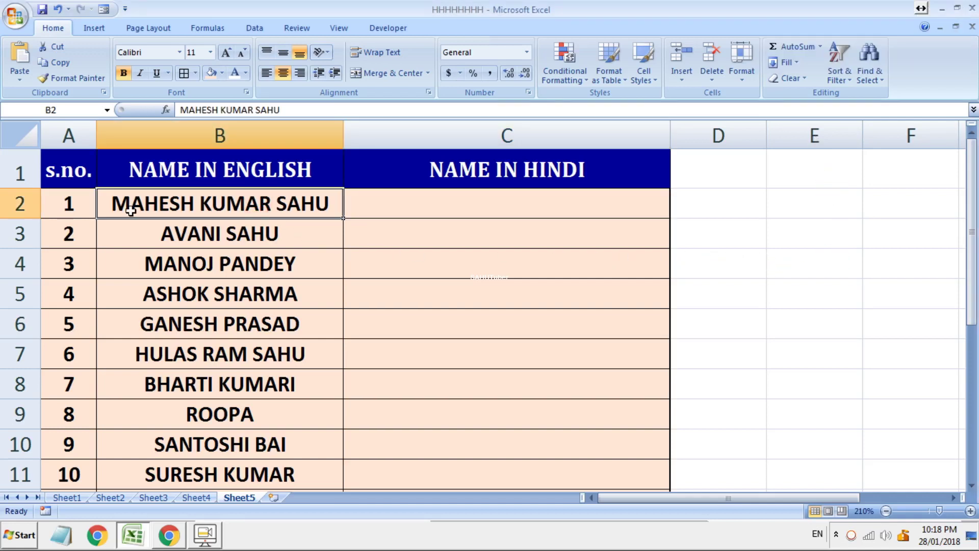
drag(101, 204, 221, 347)
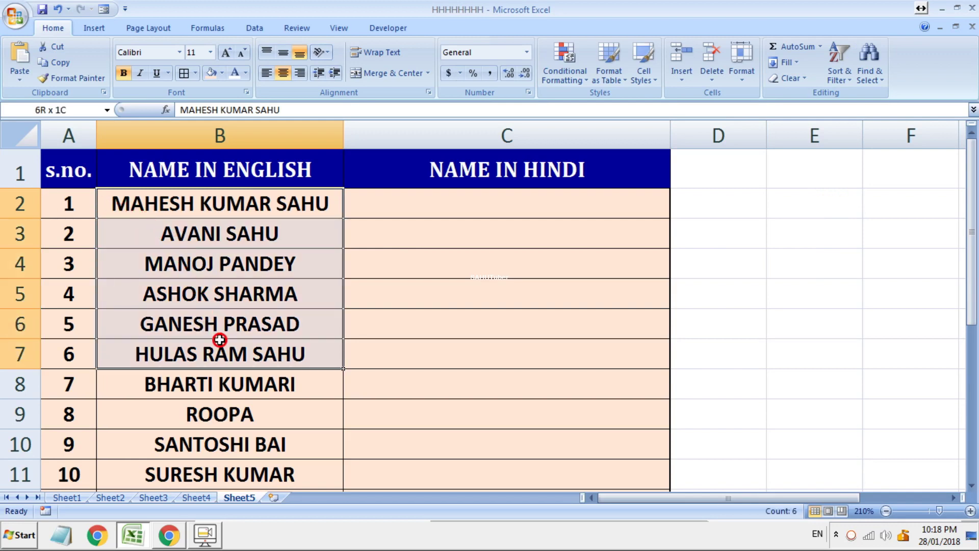
click(403, 200)
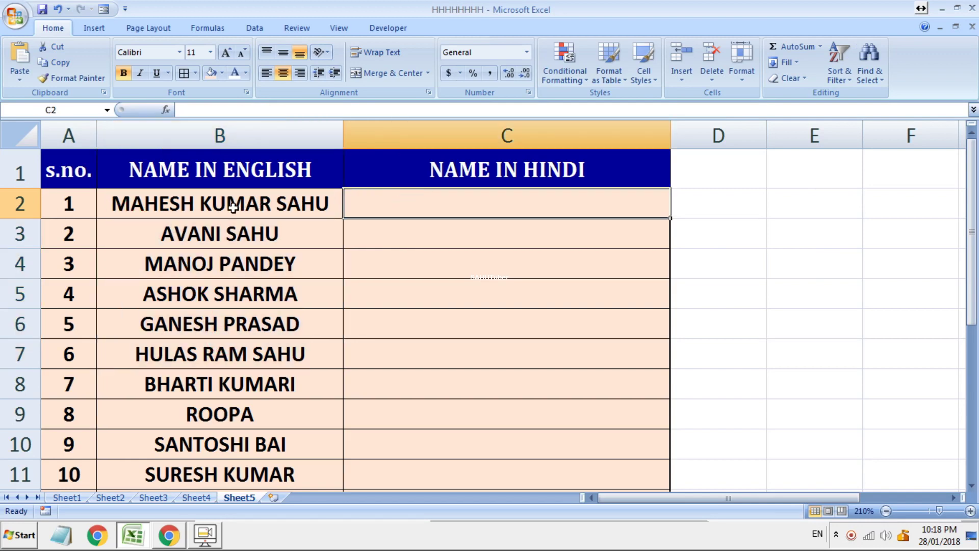
drag(231, 209, 269, 405)
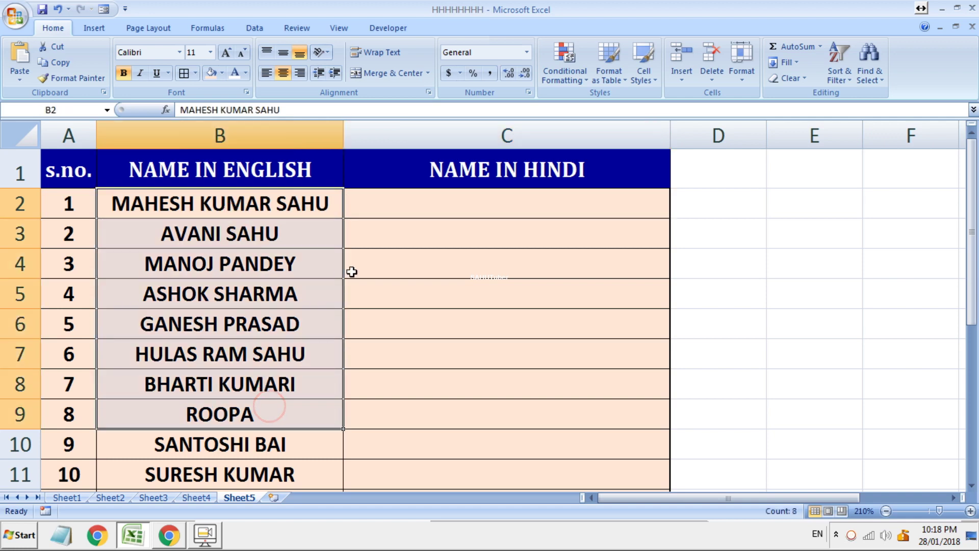
click(421, 216)
click(305, 213)
drag(304, 213, 293, 423)
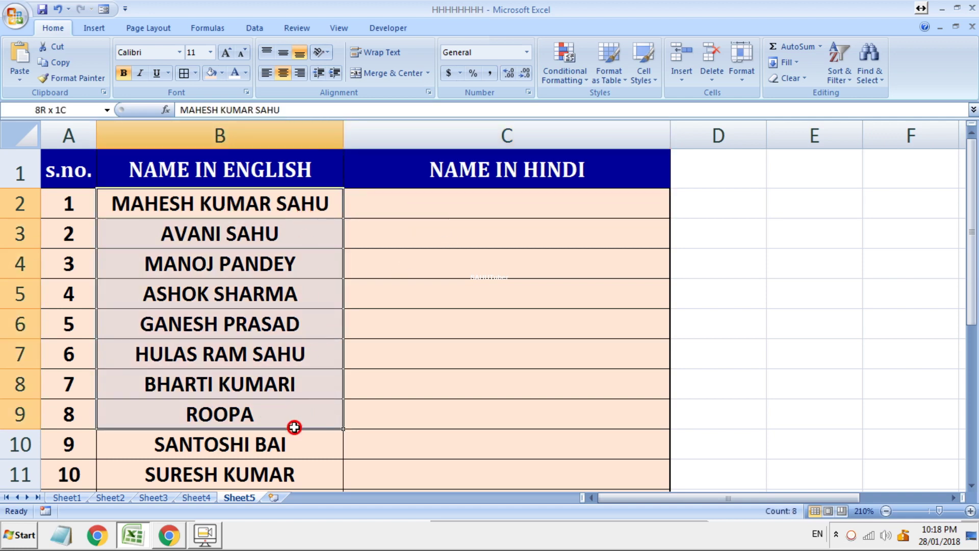
click(420, 213)
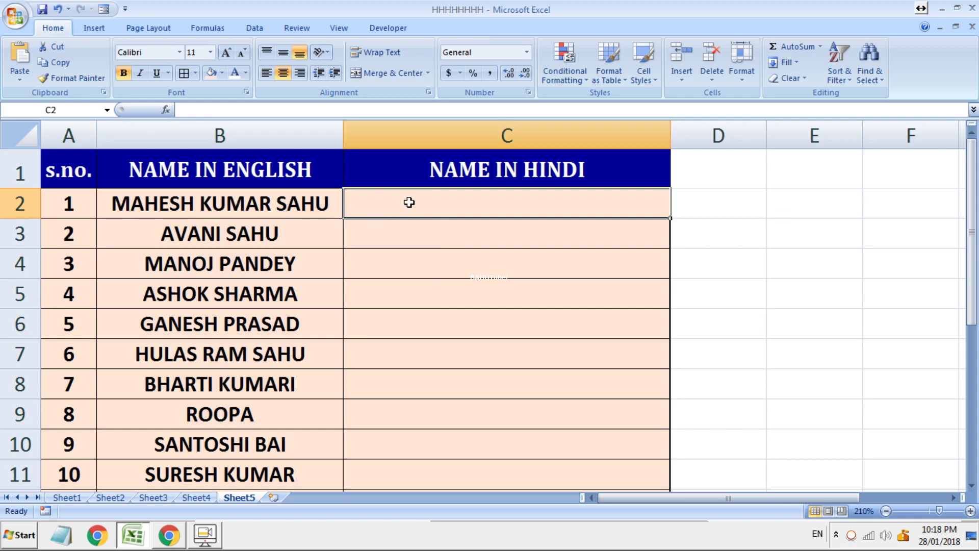
click(410, 203)
click(318, 205)
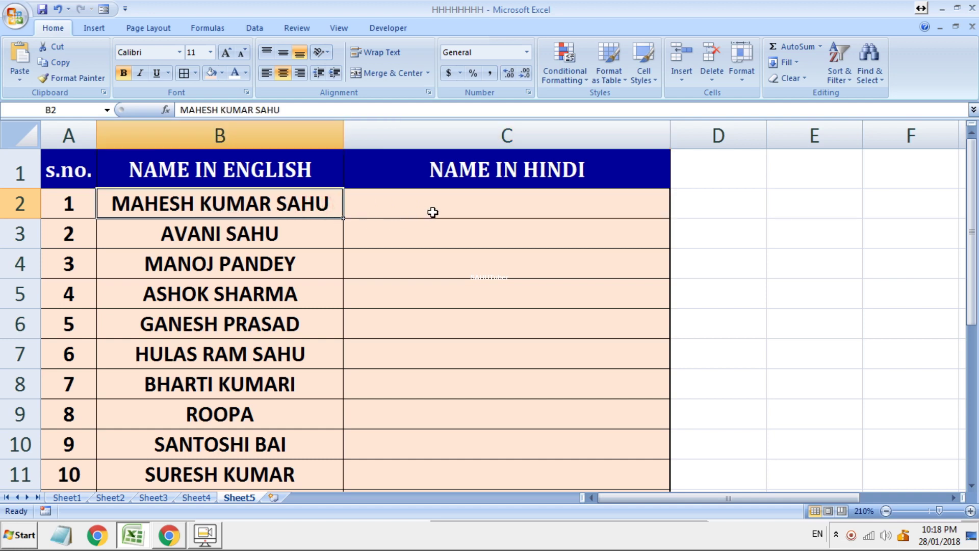
click(448, 207)
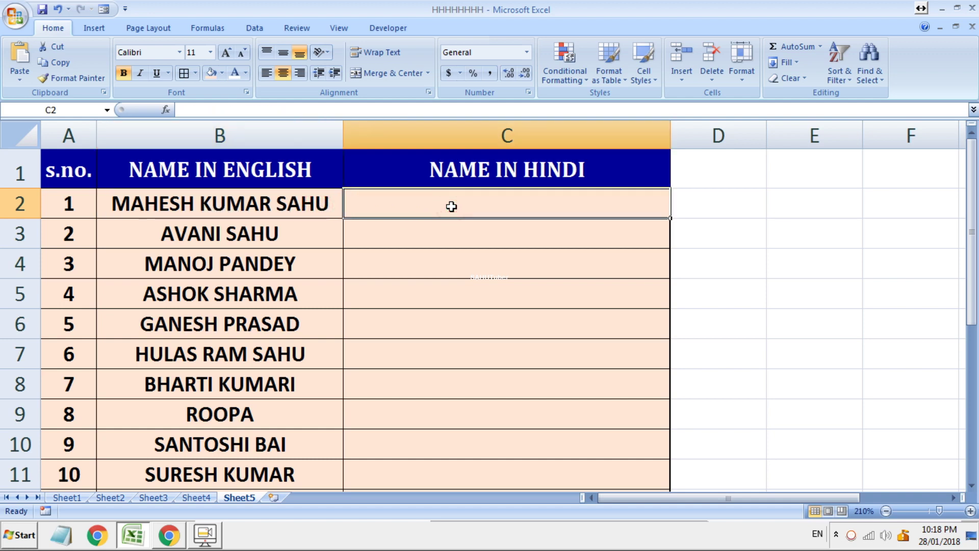
click(260, 263)
click(511, 266)
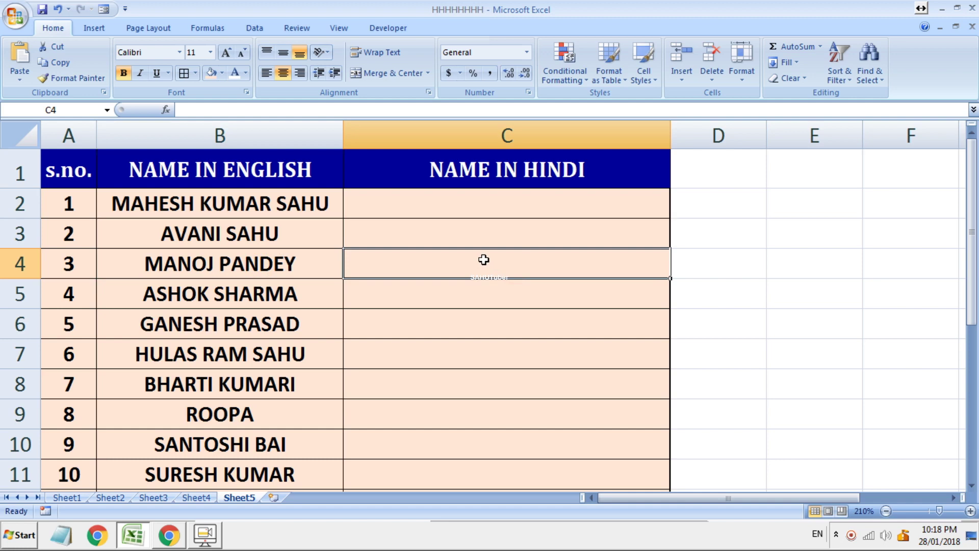
Search Google in Chrome for 'GOOGLE SHEETS'
click(174, 536)
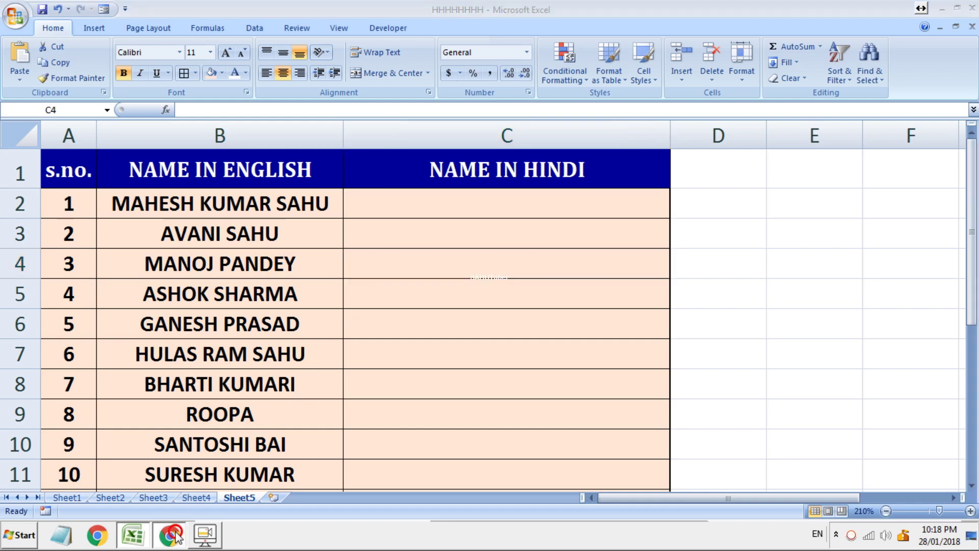
click(343, 296)
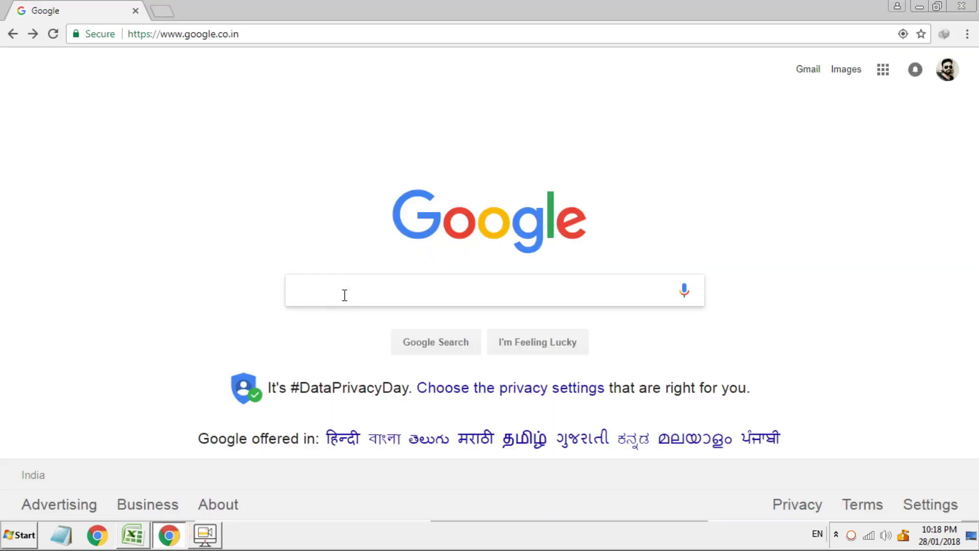
text(GOOGLE SHEETS)
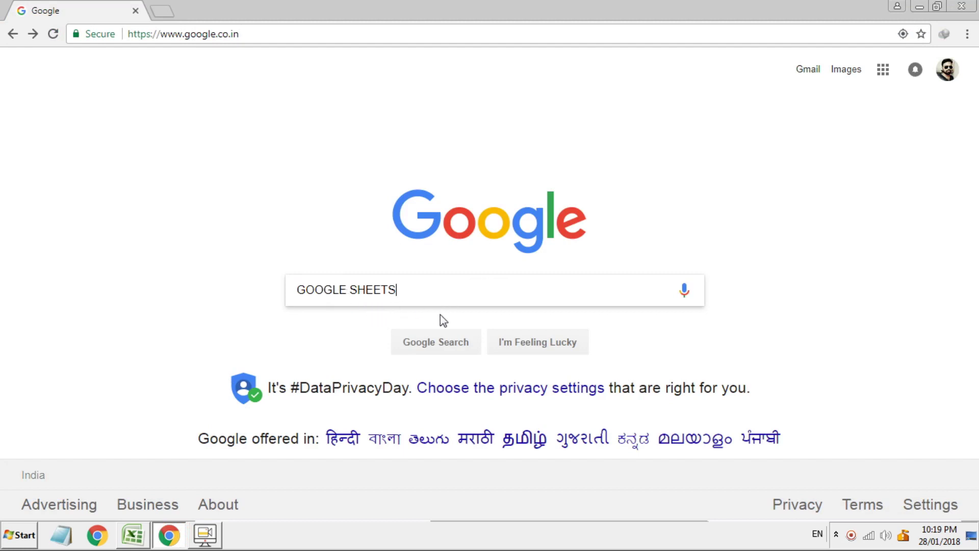
click(438, 343)
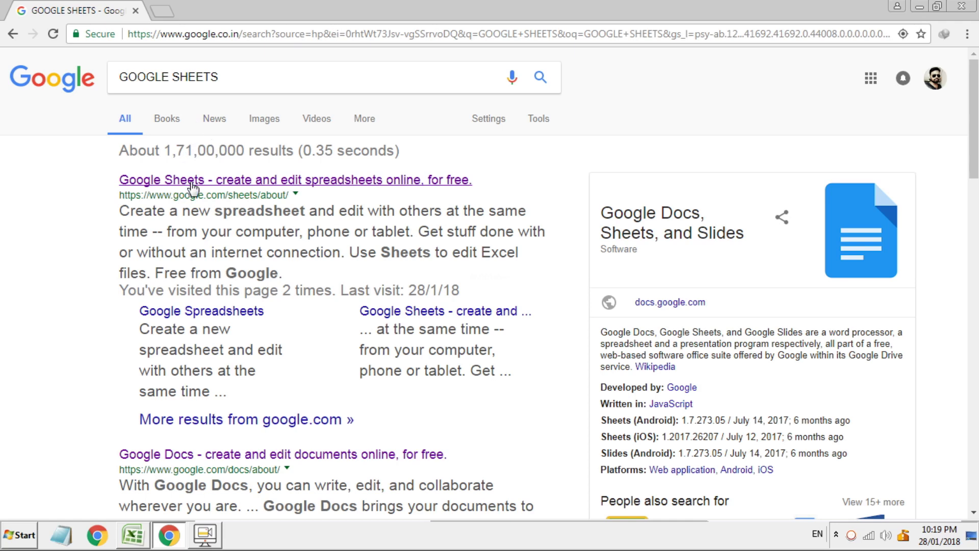
Open the Google Sheets result, go into Sheets and start a Blank spreadsheet
click(192, 186)
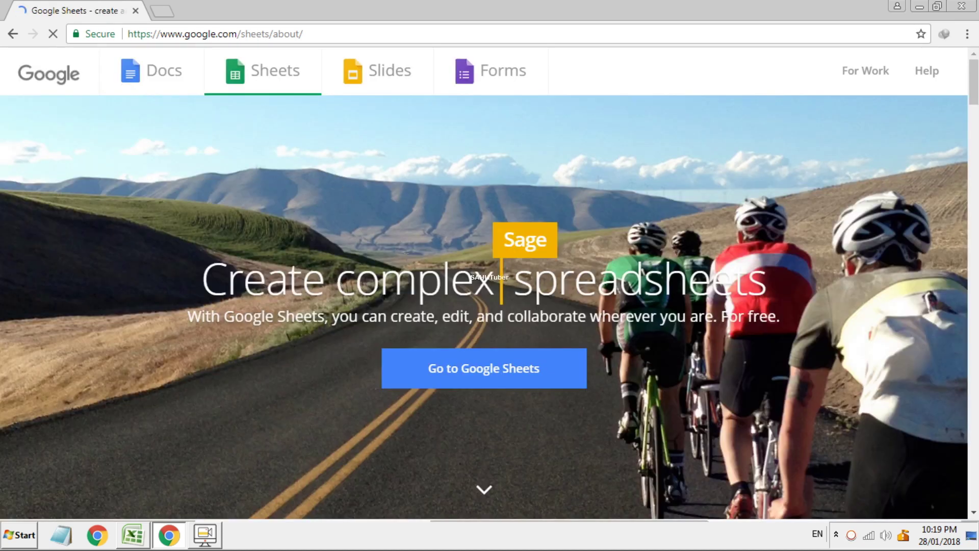
click(467, 380)
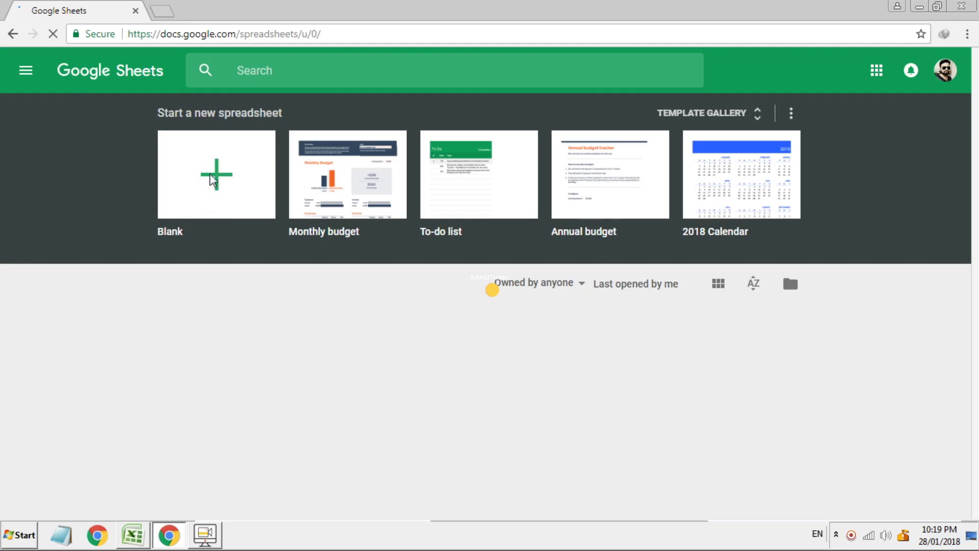
click(213, 178)
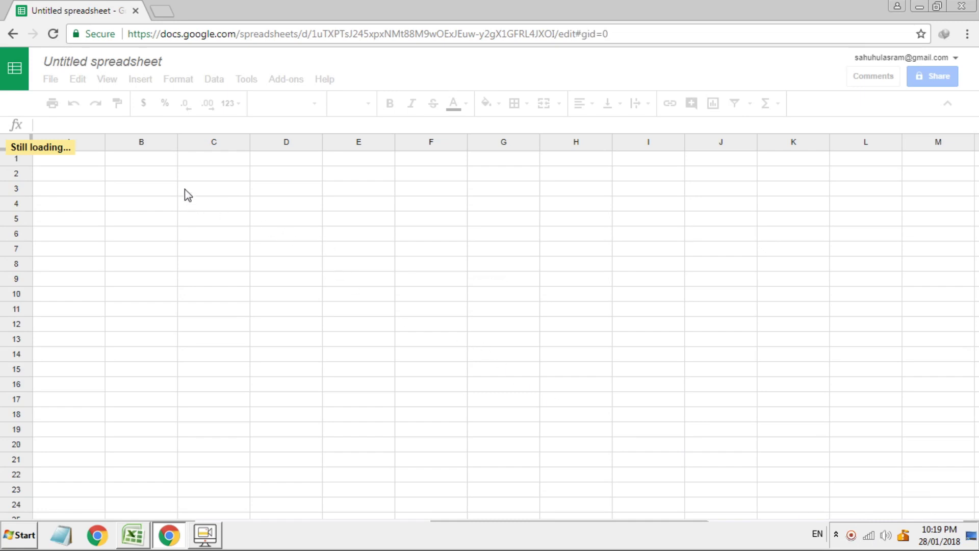
Dismiss a taskbar menu and select cells D3 and A1 in the new spreadsheet
right_click(851, 536)
click(862, 386)
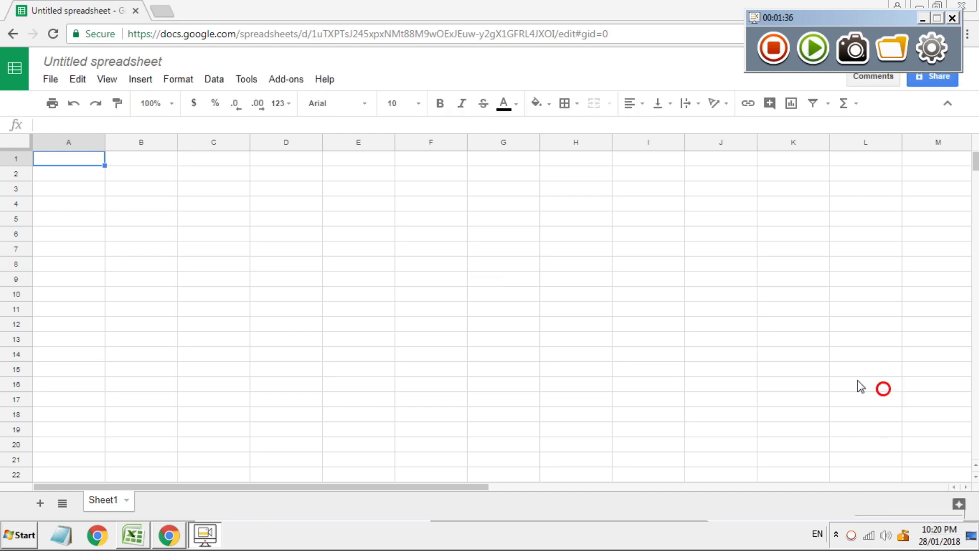
click(748, 353)
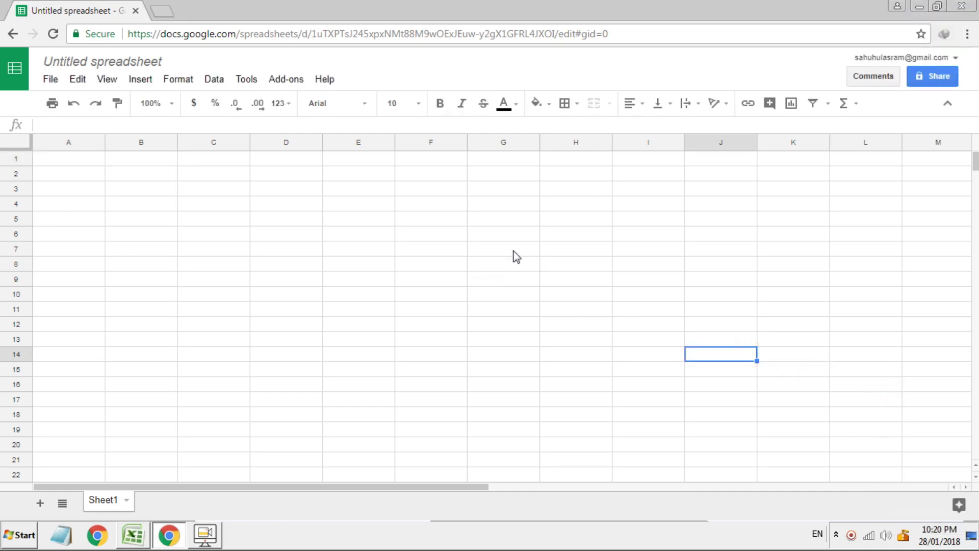
click(308, 194)
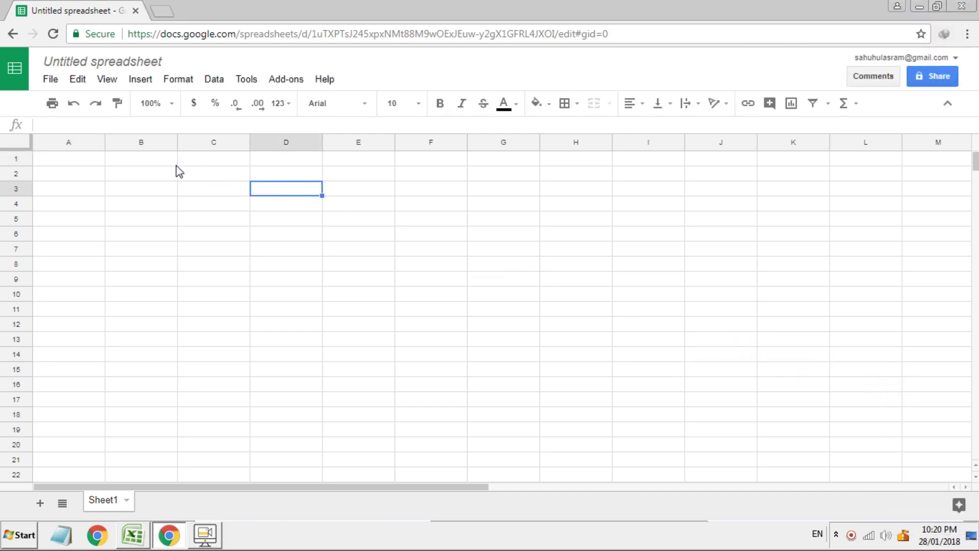
click(87, 162)
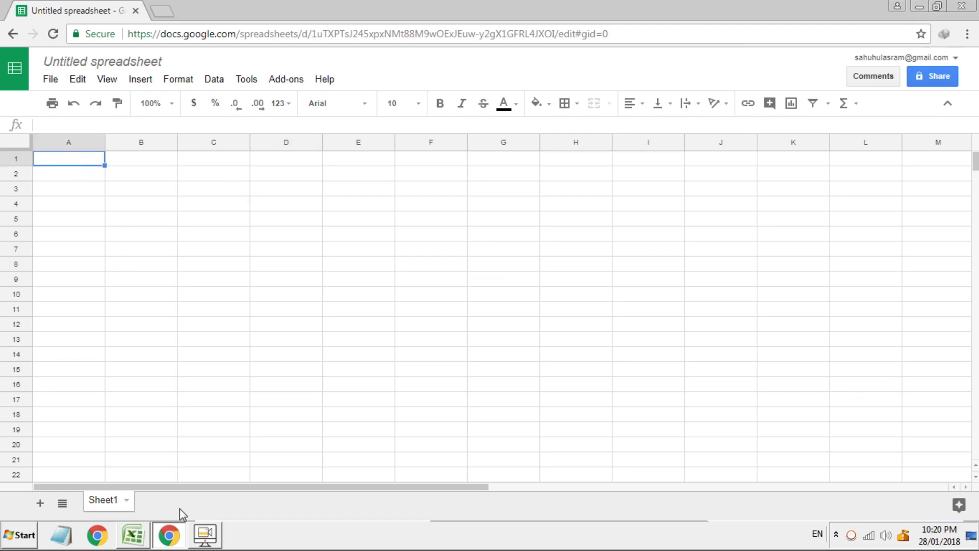
Open and close the File menu, then return to the Excel workbook
click(49, 80)
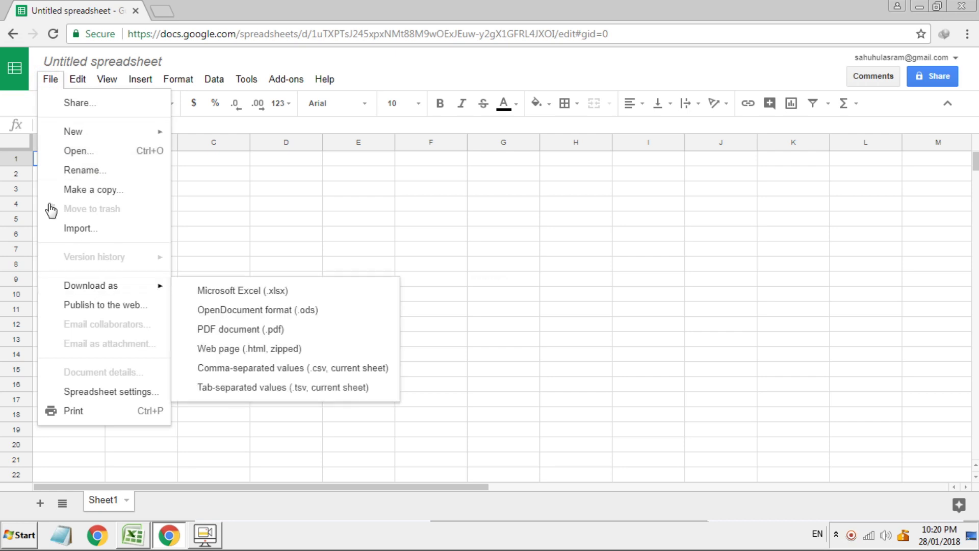
click(485, 352)
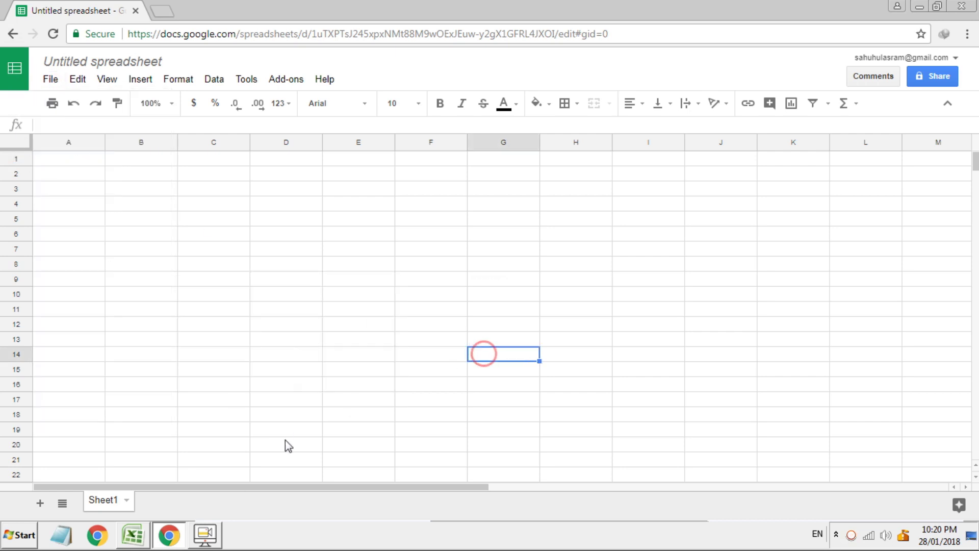
click(143, 536)
Copy the ten English names in Excel's B2:B11 and select A1 in the blank Google Sheet
click(415, 290)
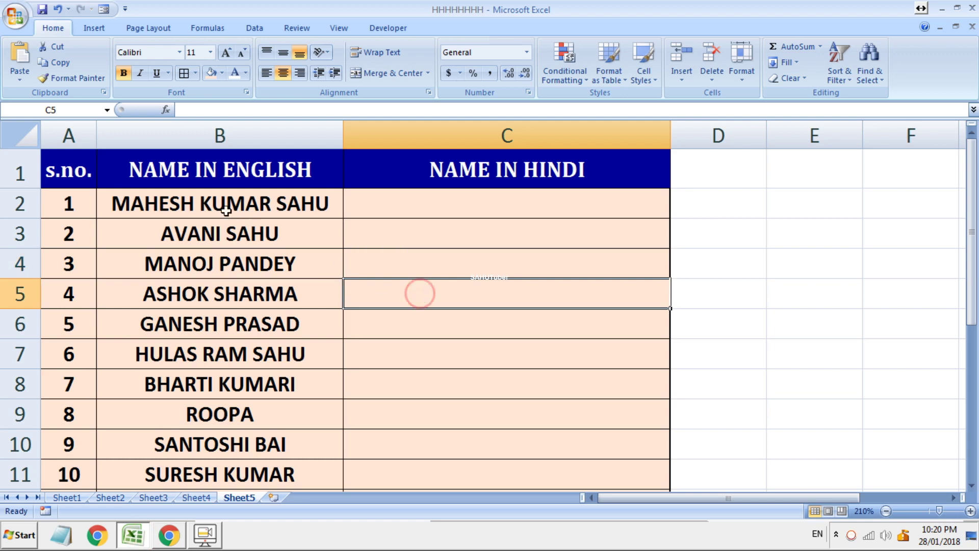
mouse_move(231, 198)
mouse_down()
mouse_move(222, 221)
mouse_move(251, 376)
mouse_up()
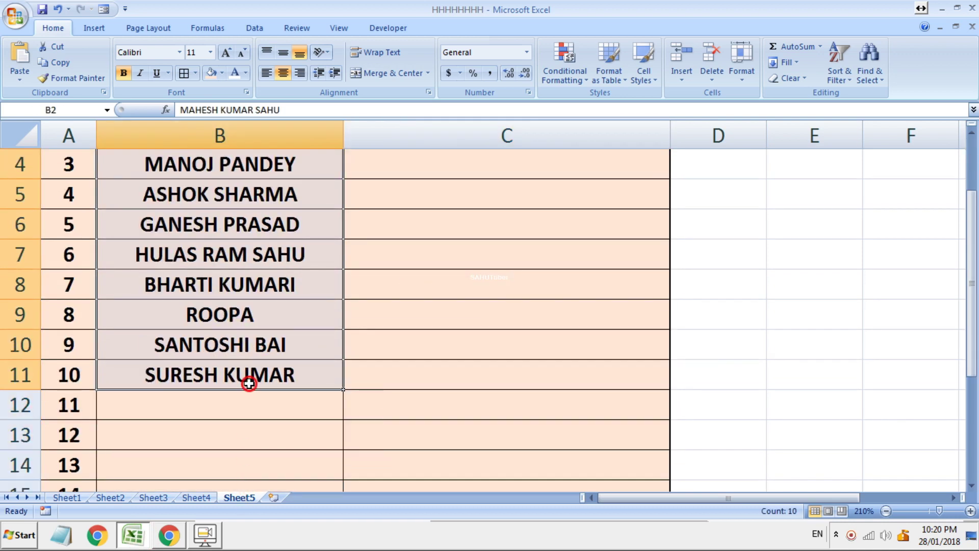
key(ctrl+c)
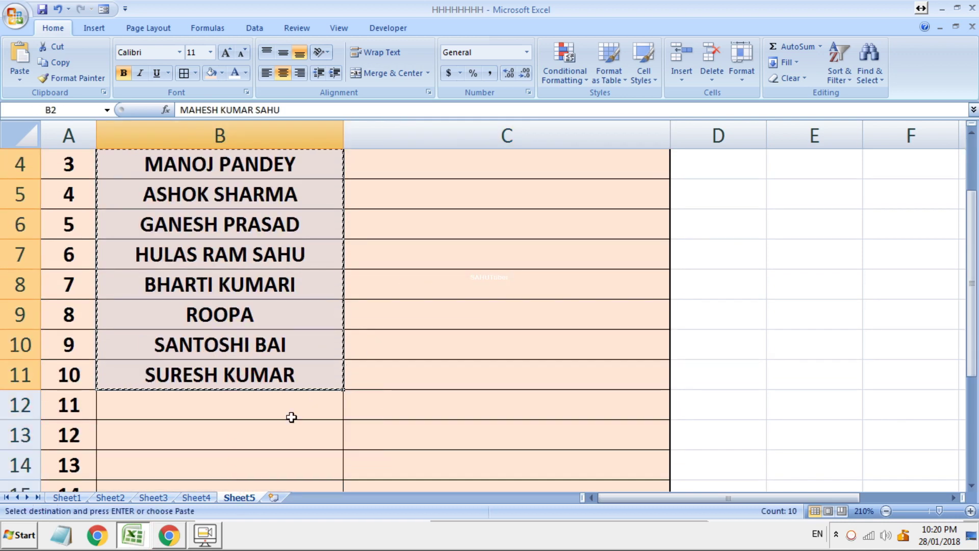
right_click(188, 309)
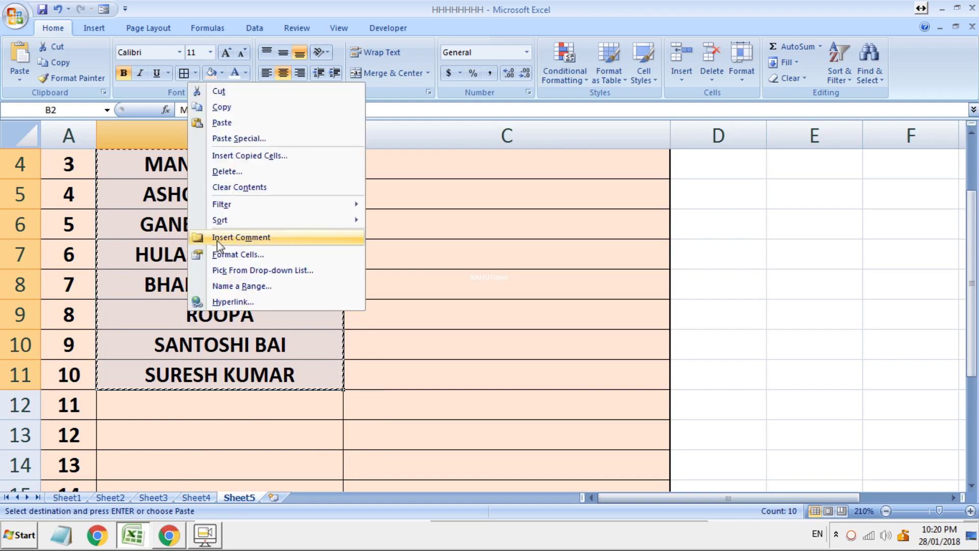
click(237, 107)
scroll(238, 107, up, 1)
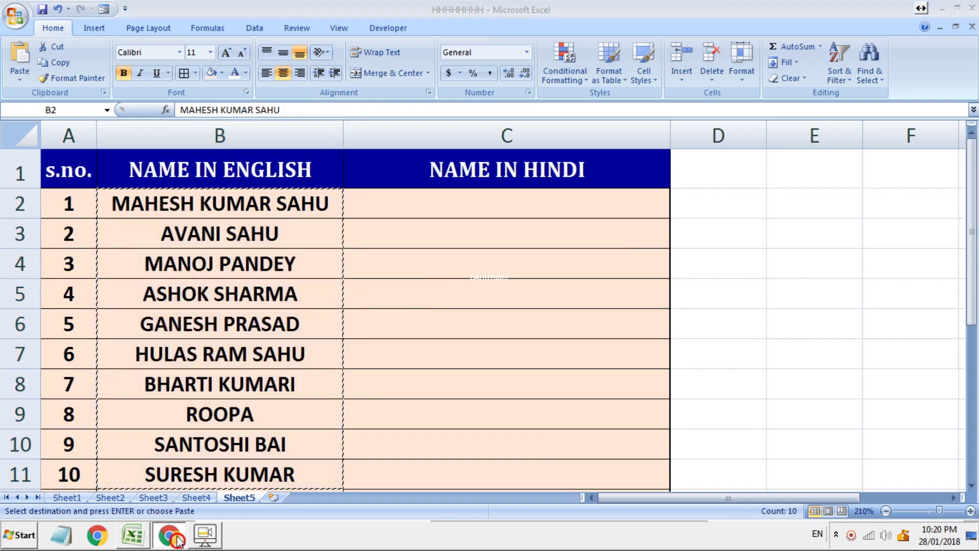
click(169, 534)
click(87, 160)
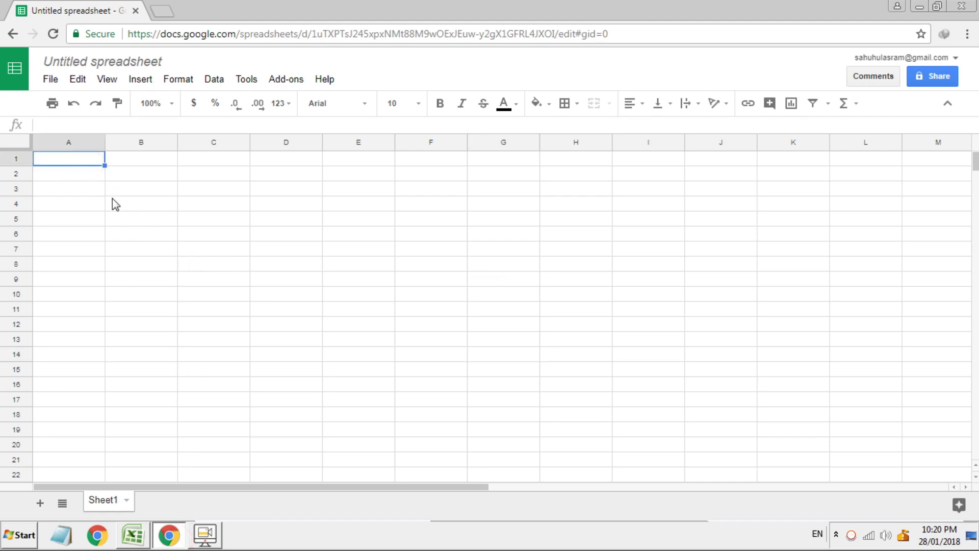
Paste the ten names into A1:A10 and widen column A to fit them
right_click(72, 162)
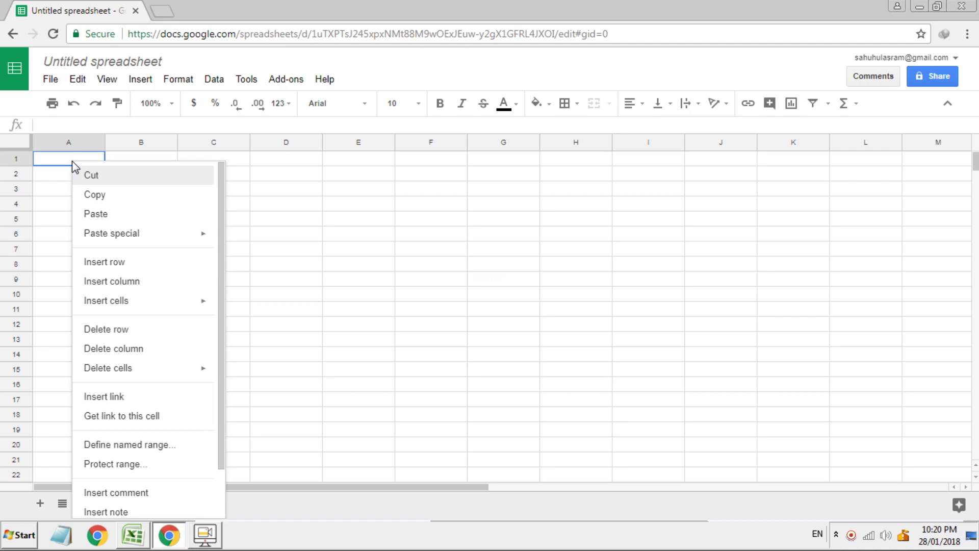
click(103, 214)
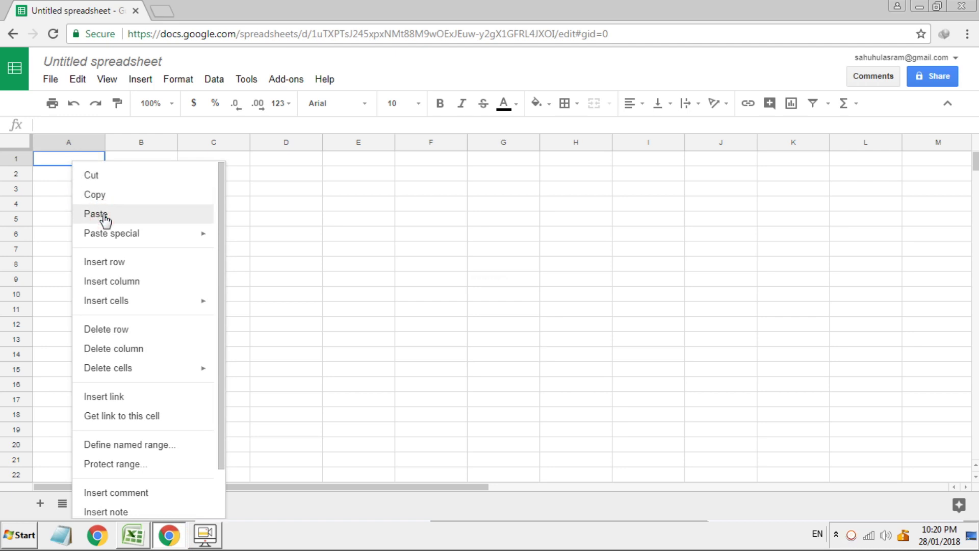
click(104, 214)
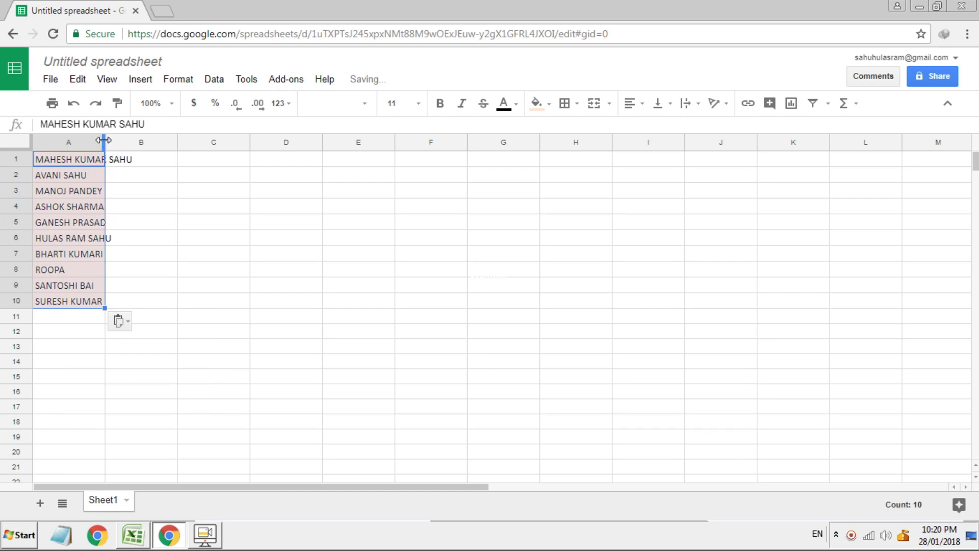
drag(104, 139, 162, 142)
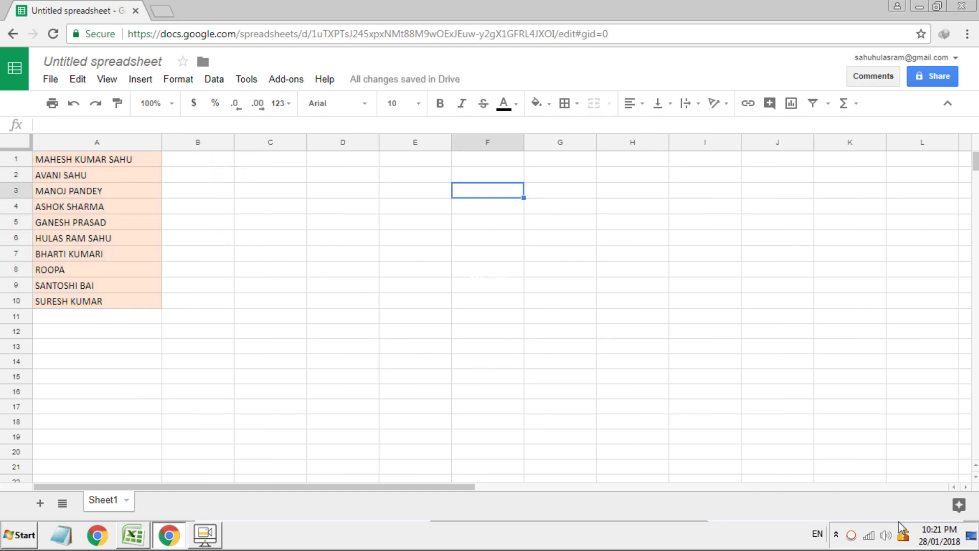
Set the sheet zoom to 200% and select cell B1
click(852, 535)
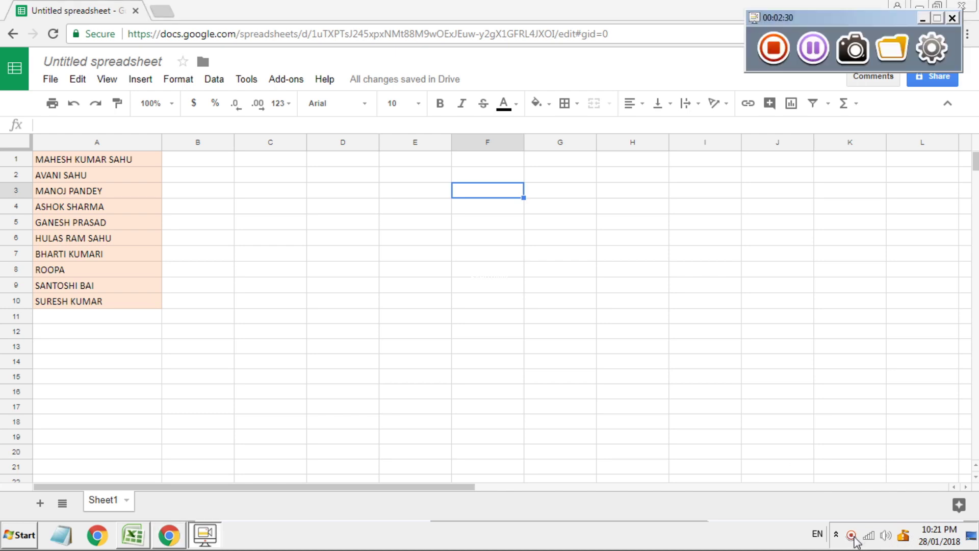
right_click(854, 536)
click(861, 387)
click(510, 350)
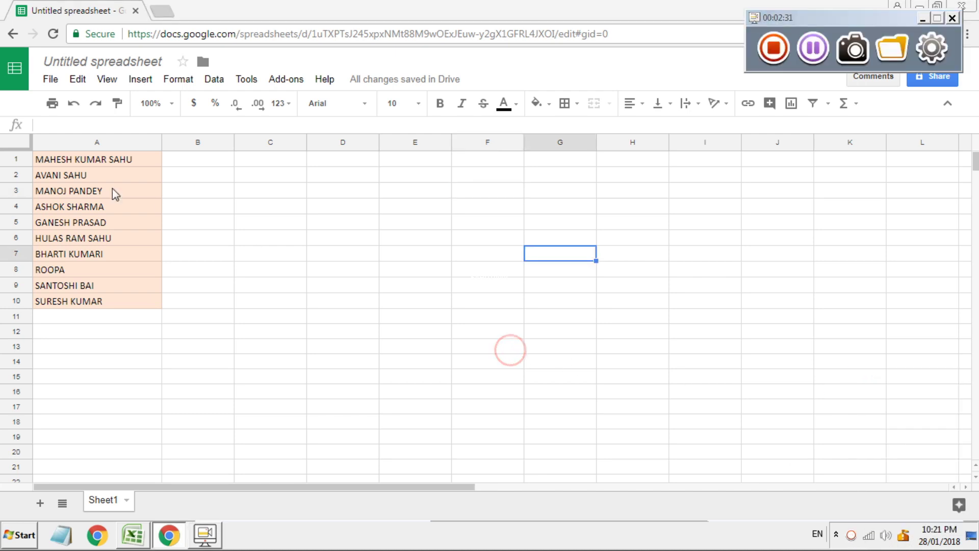
click(172, 103)
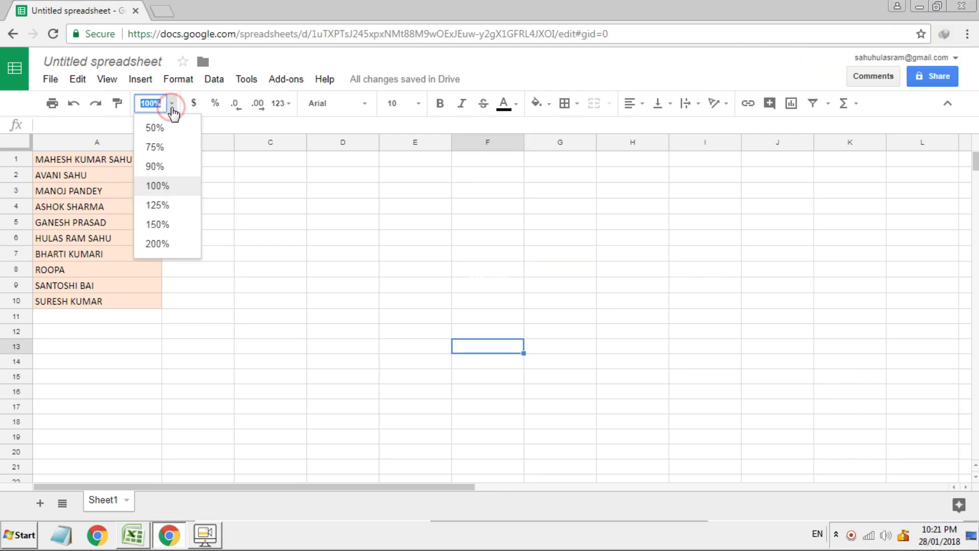
click(157, 244)
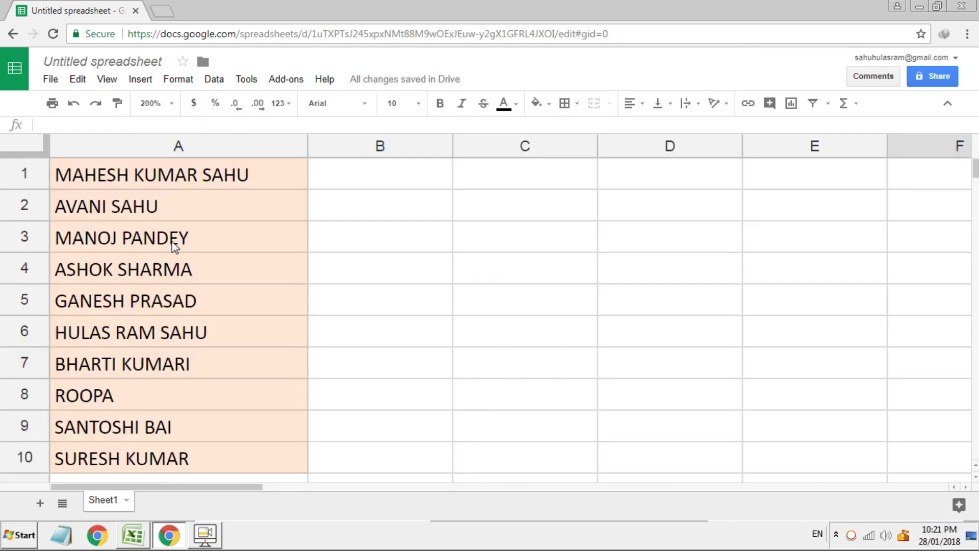
click(369, 175)
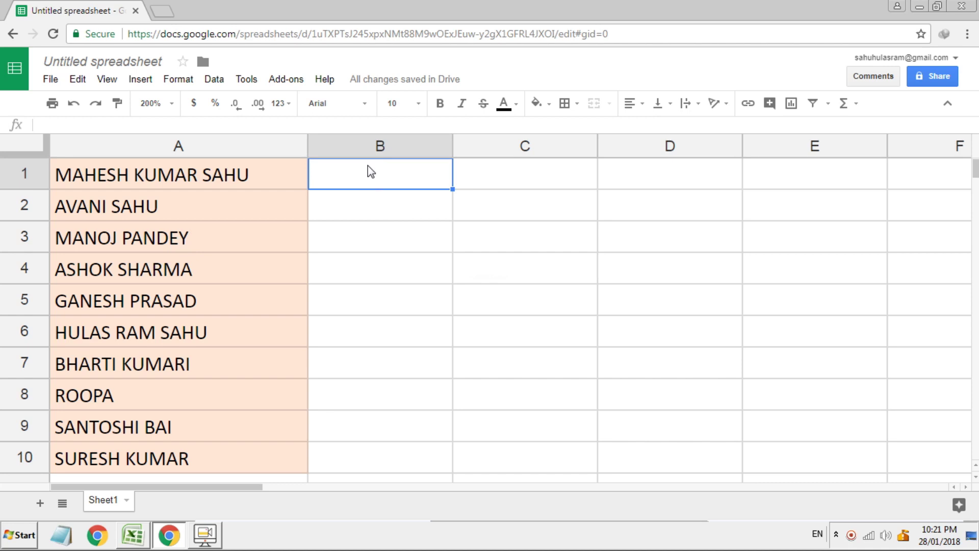
Begin B1's formula as =GOOGLETRANSLATE(A1, using the autocomplete suggestion and A1 as source
text(=)
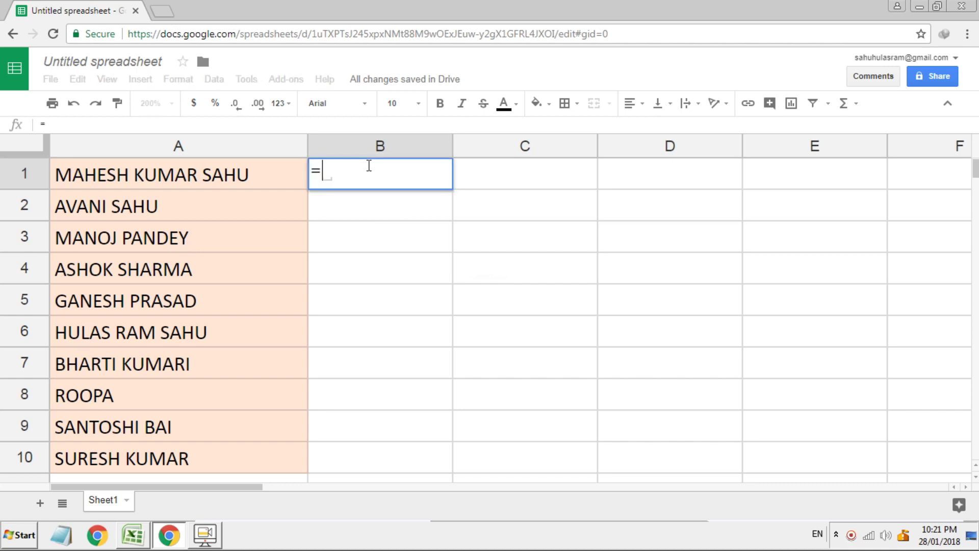
text(GO)
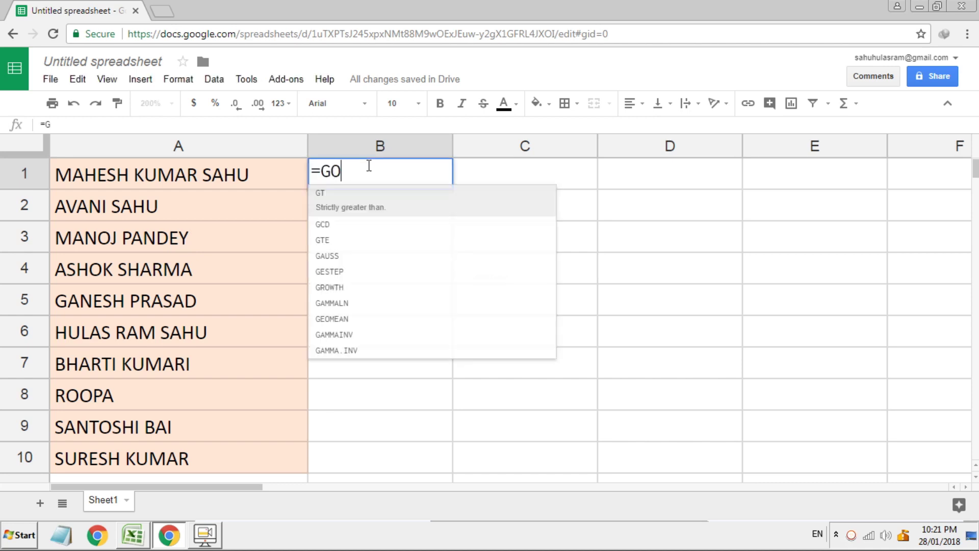
text(OGL)
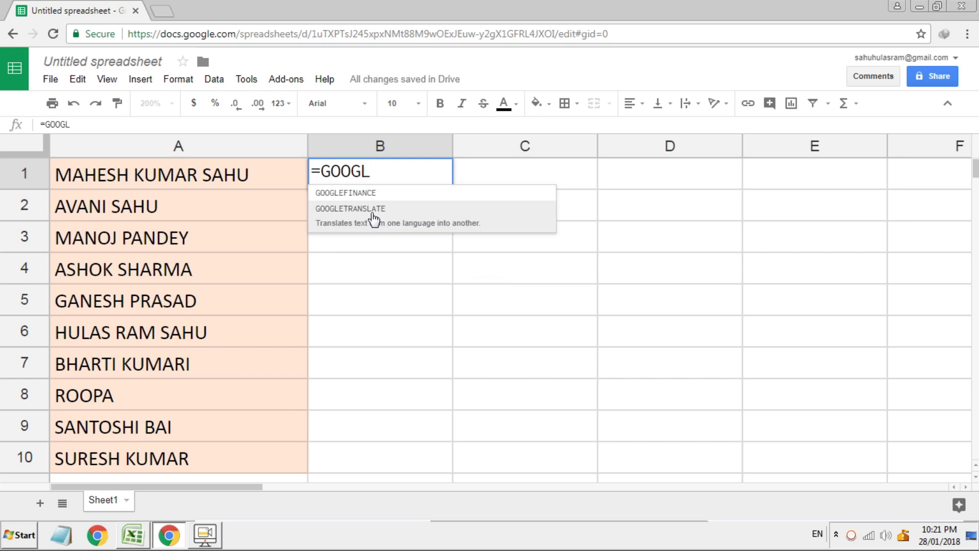
click(373, 219)
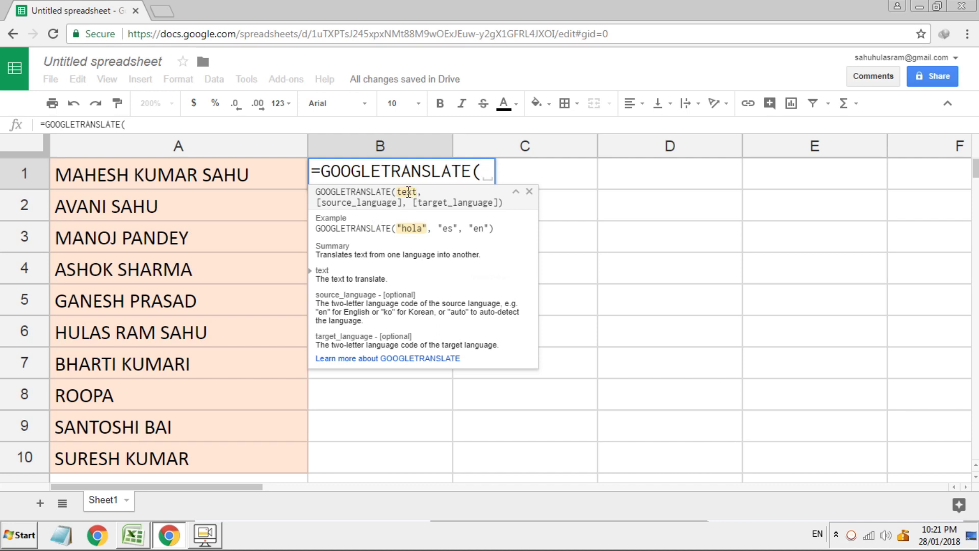
click(92, 179)
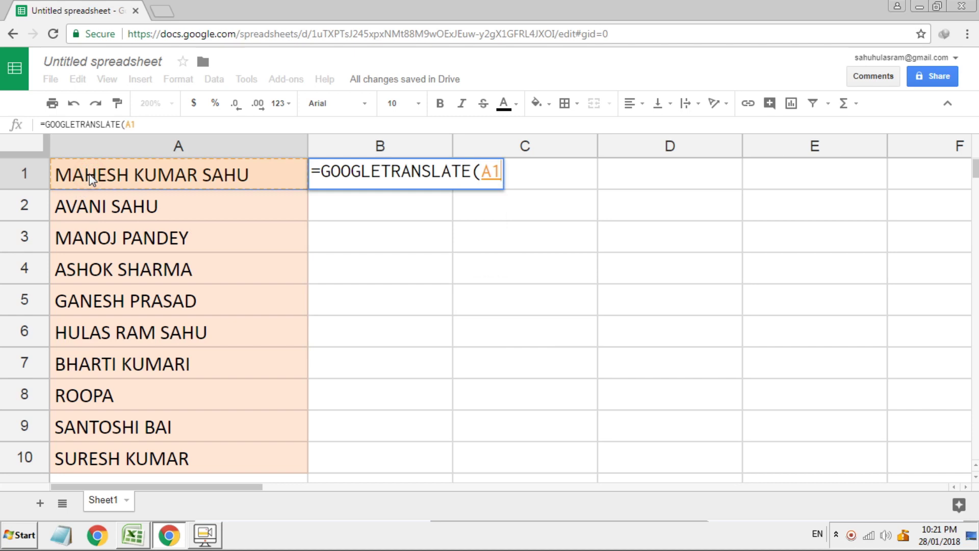
text(,)
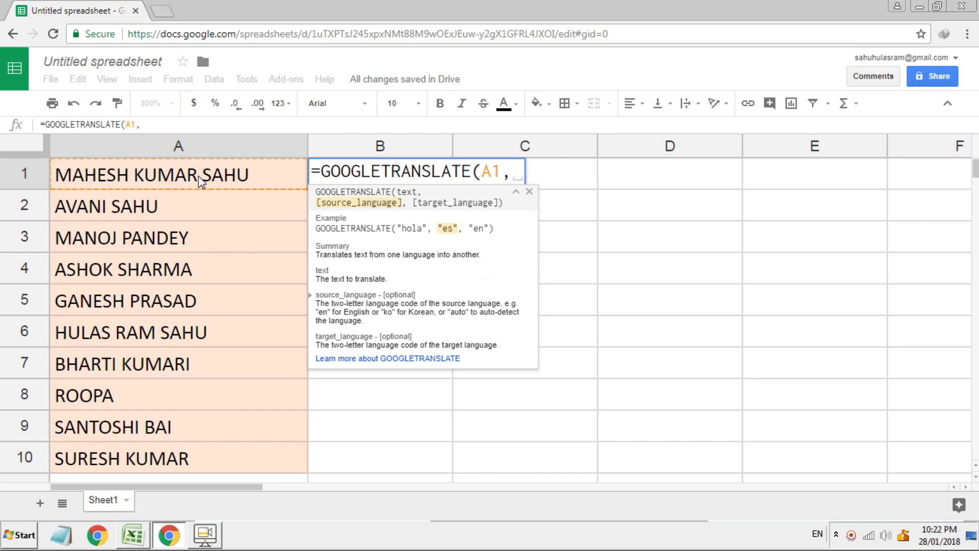
text(EN)
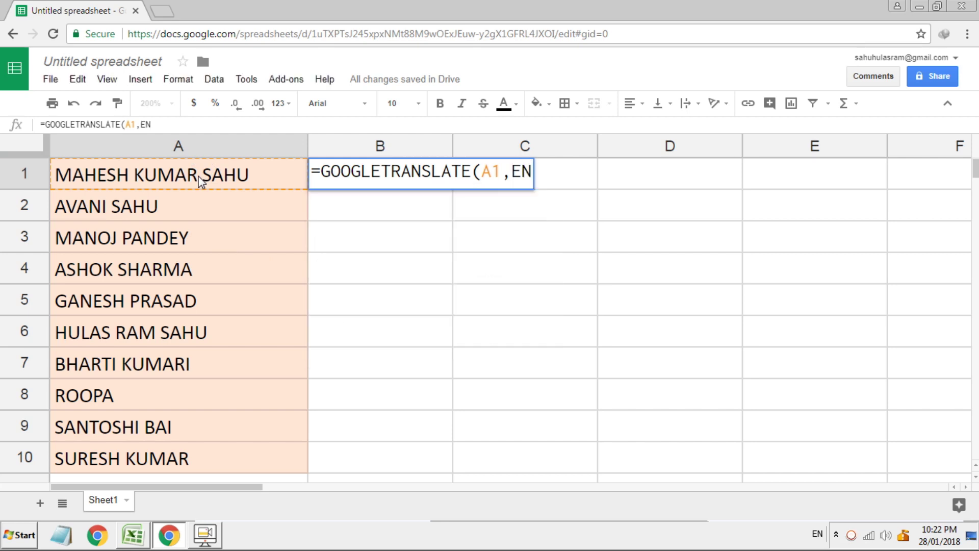
text(,)
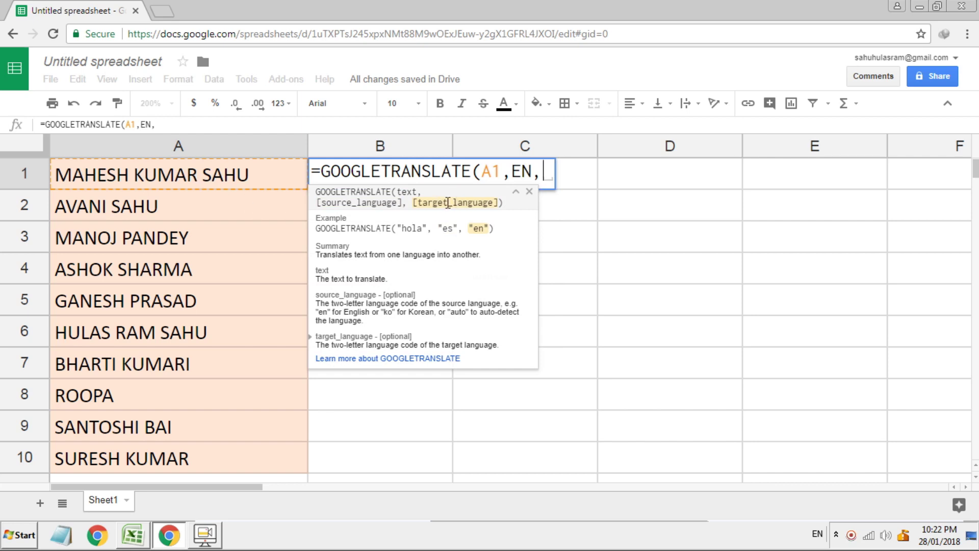
Finish the arguments as "EN","HI" with a closing parenthesis, then highlight them
click(530, 172)
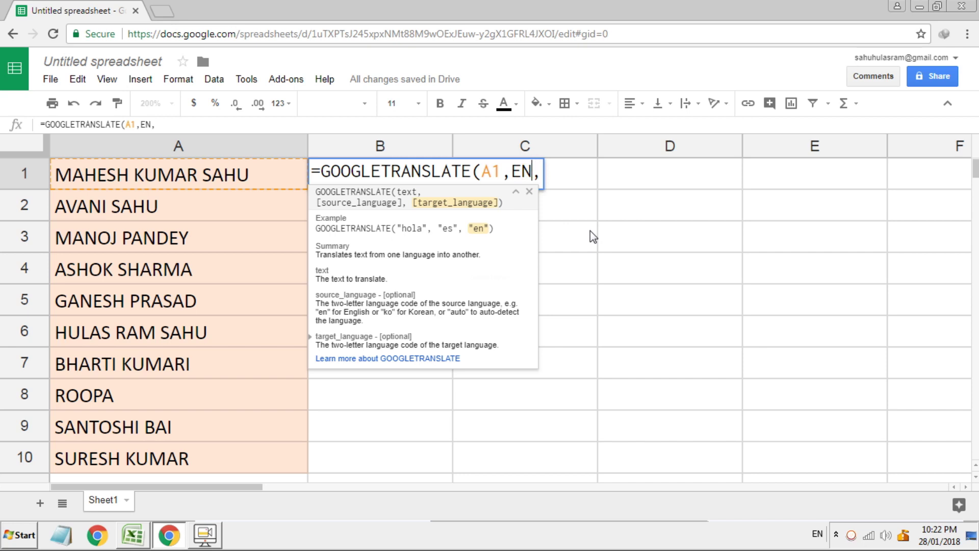
text(")
click(512, 173)
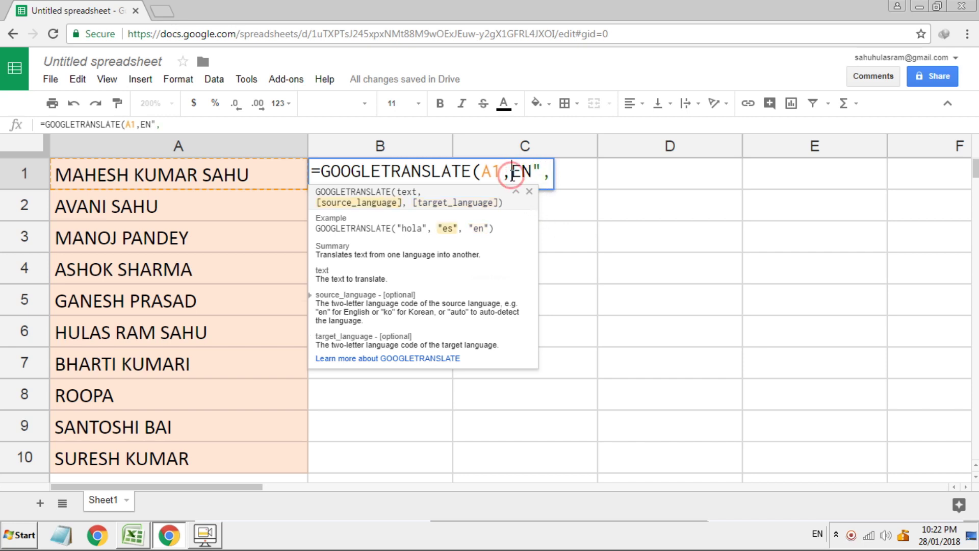
text(")
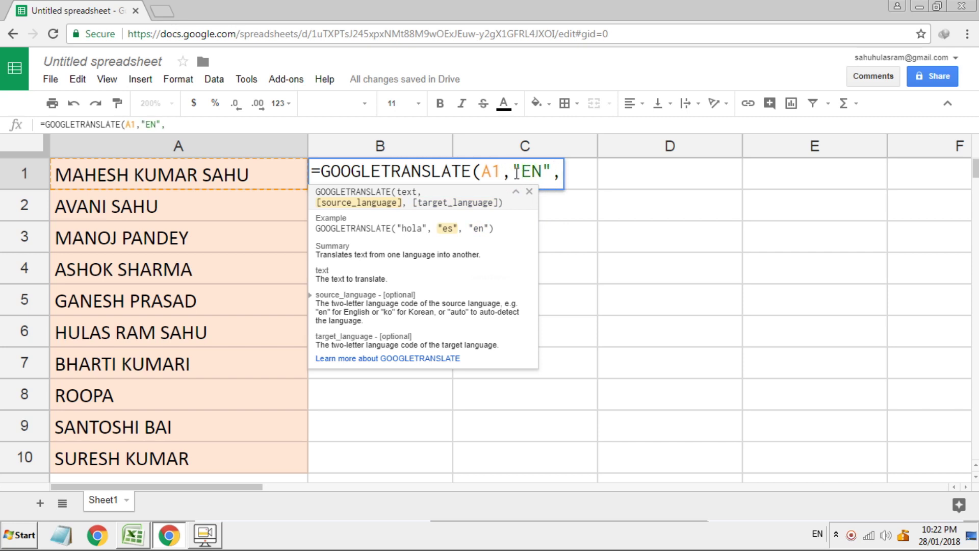
click(556, 173)
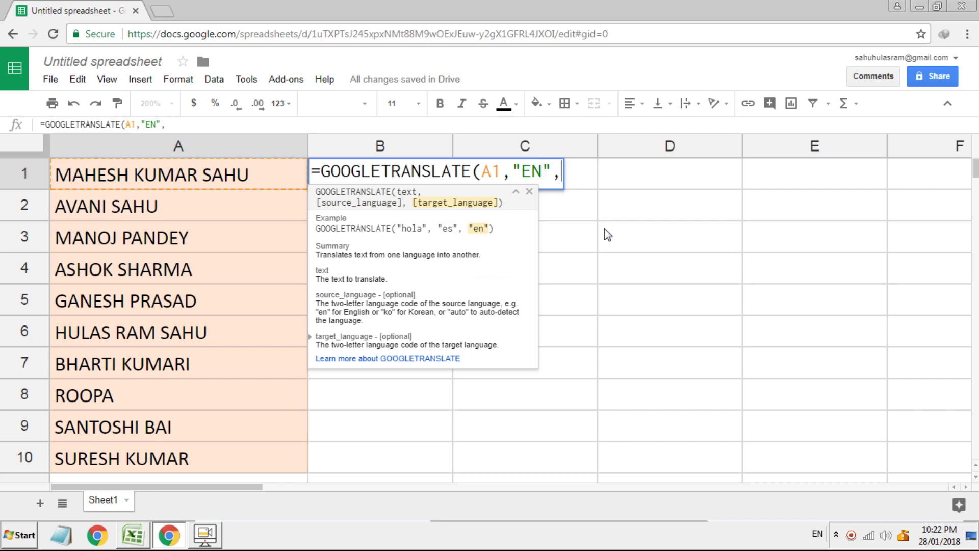
text(HI)
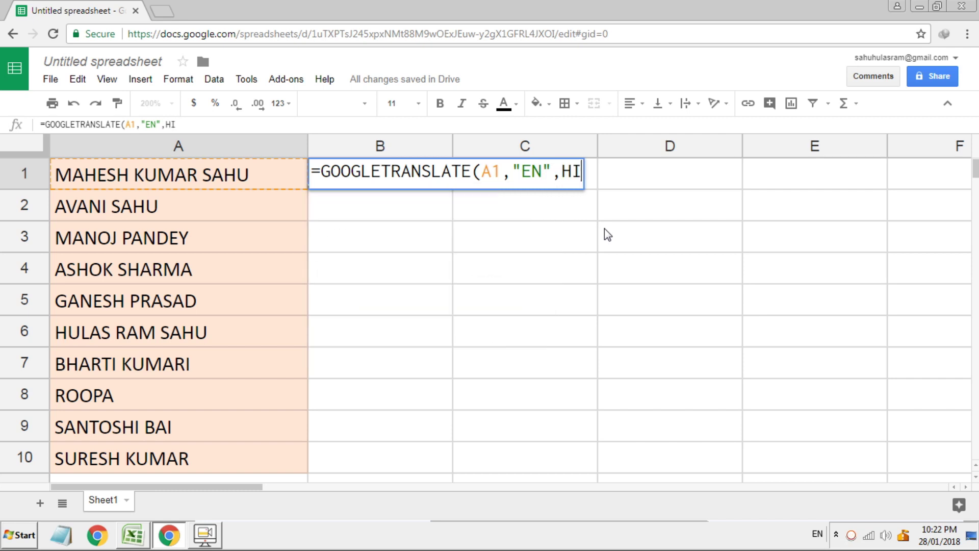
text(")
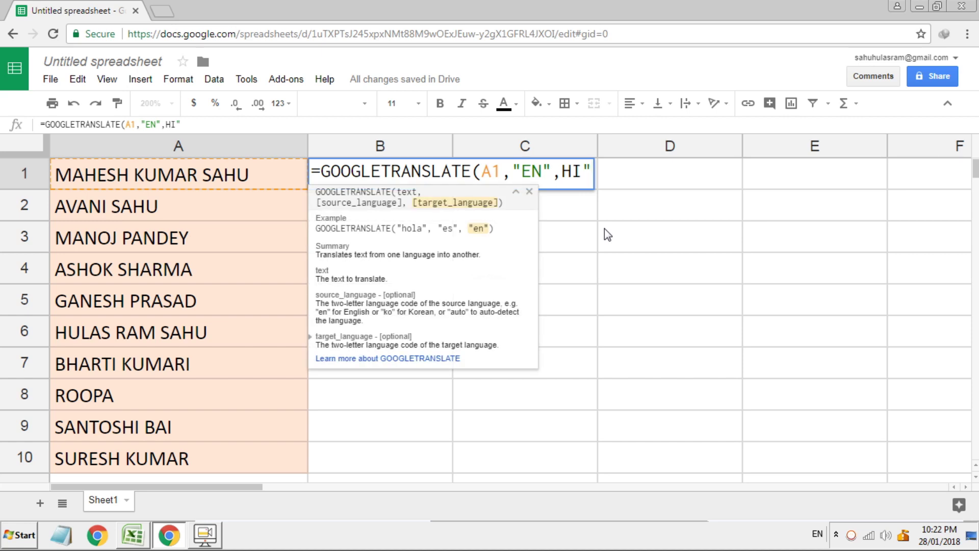
key(Left)
key(Left)
key(Left)
text(")
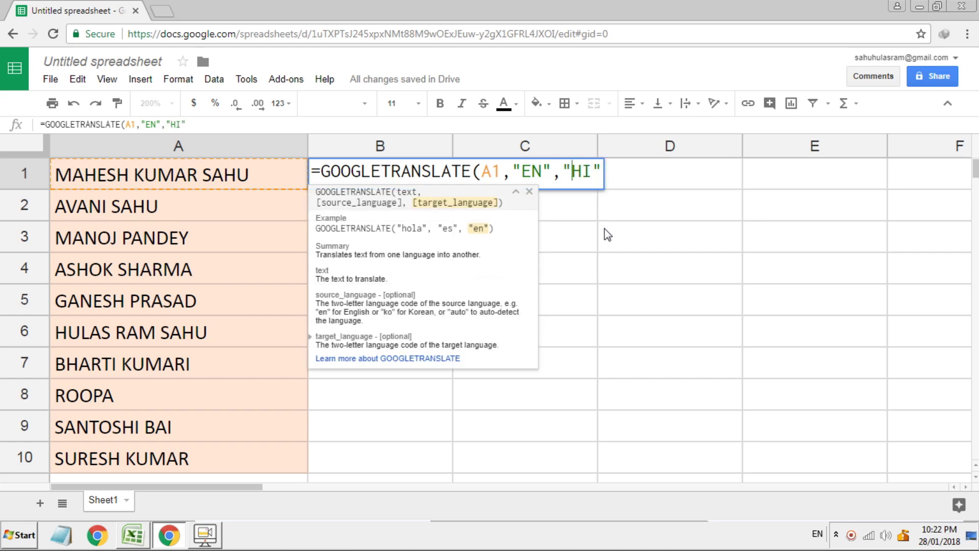
key(Right)
key(Right)
key(Right)
text())
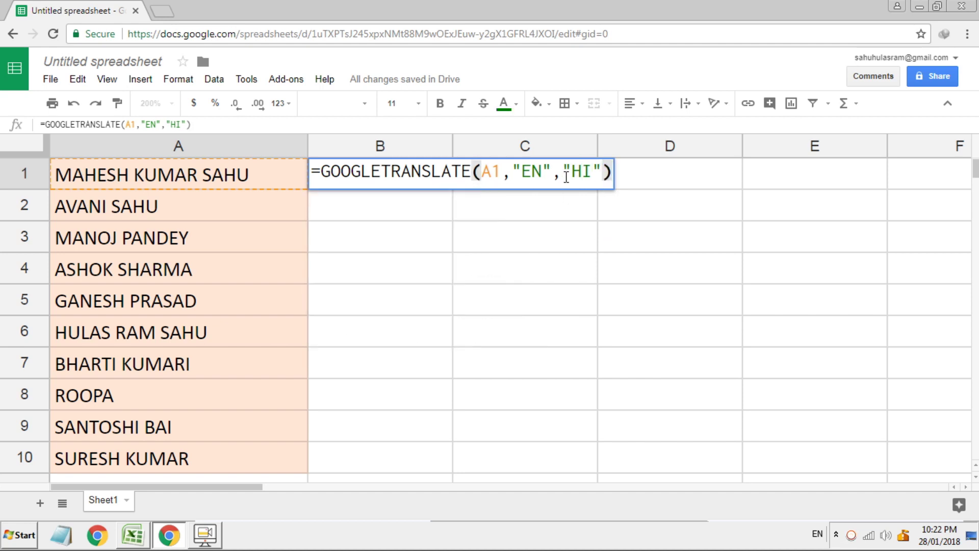
drag(483, 172, 602, 171)
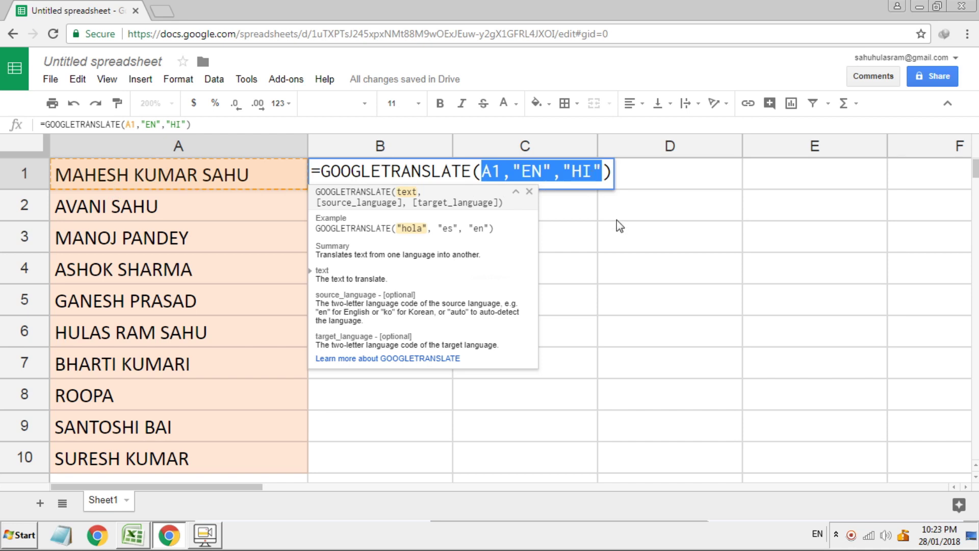
key(Return)
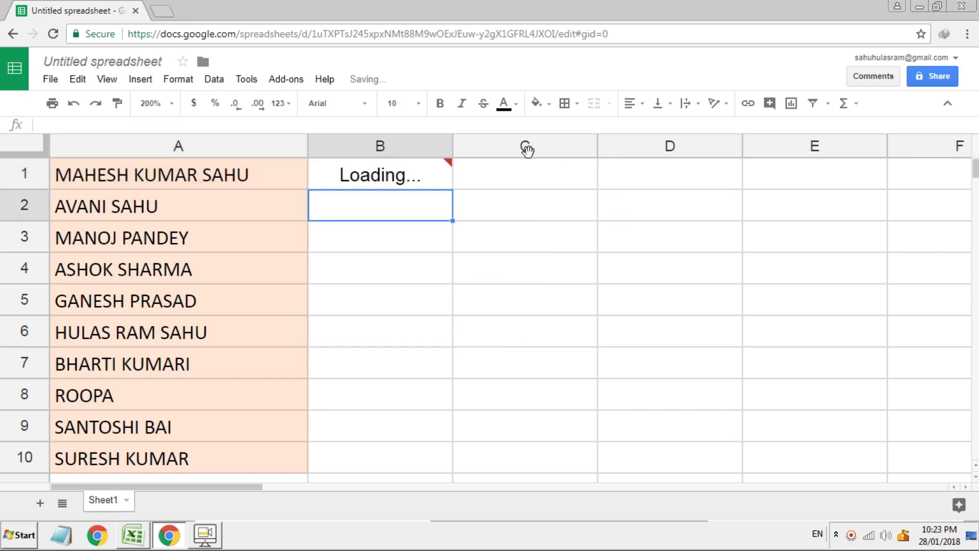
mouse_move(453, 147)
mouse_down()
mouse_move(513, 151)
mouse_move(571, 173)
mouse_up()
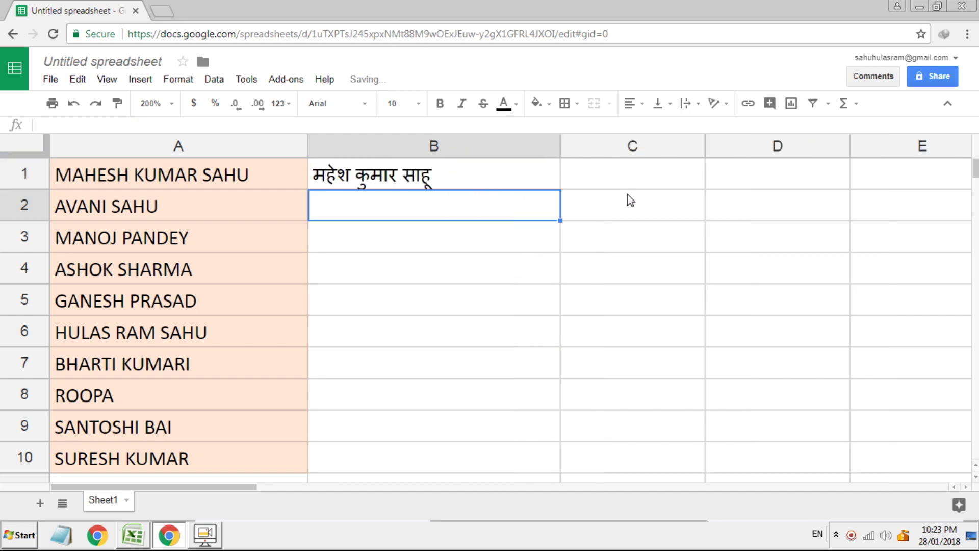
click(665, 197)
click(405, 183)
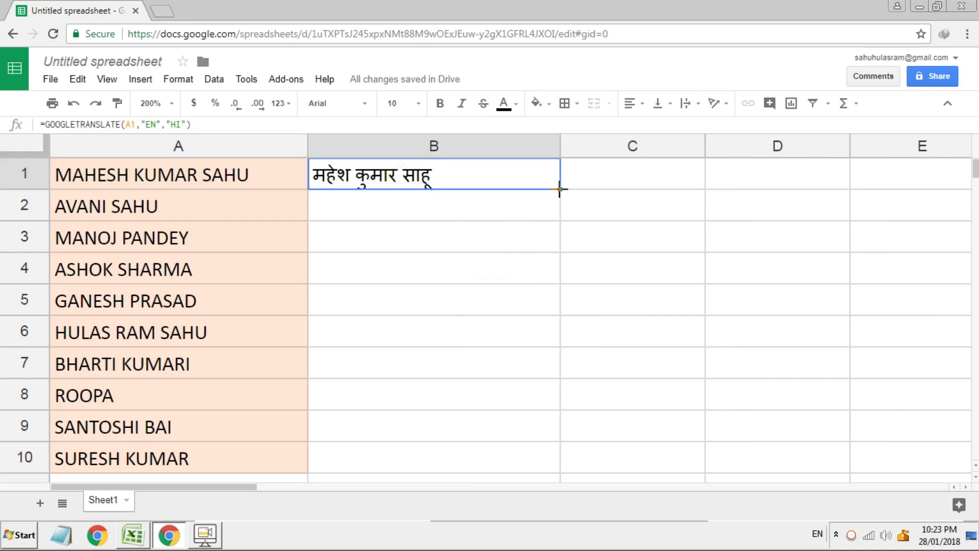
drag(559, 189, 555, 454)
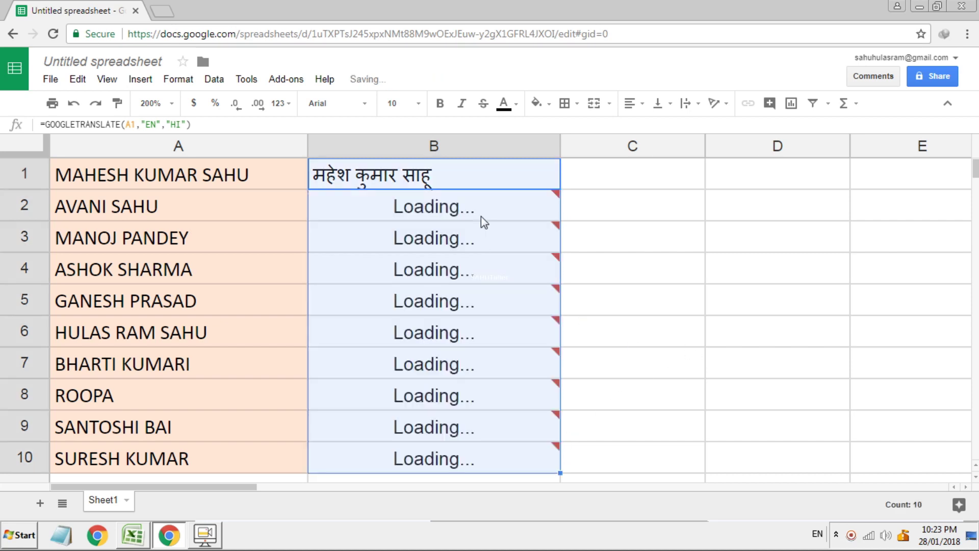
click(699, 242)
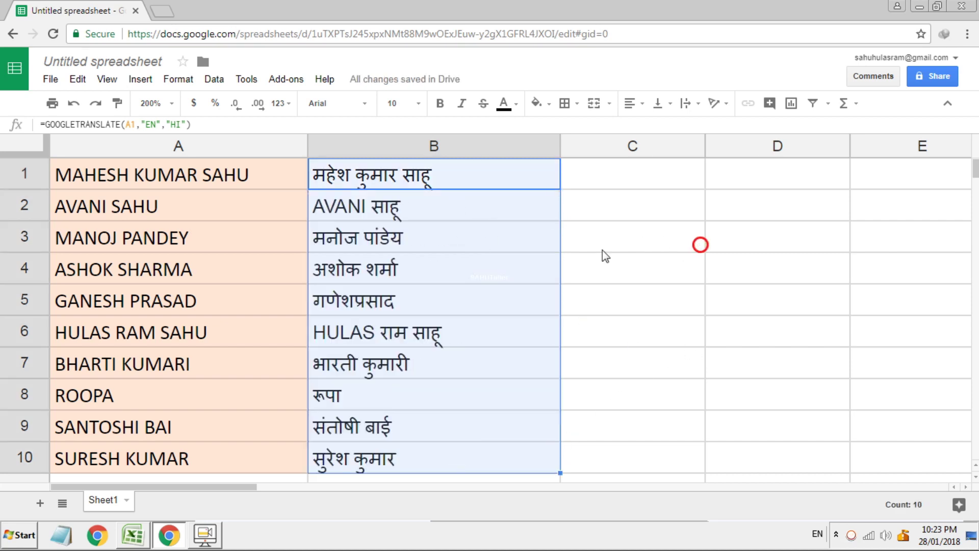
click(416, 250)
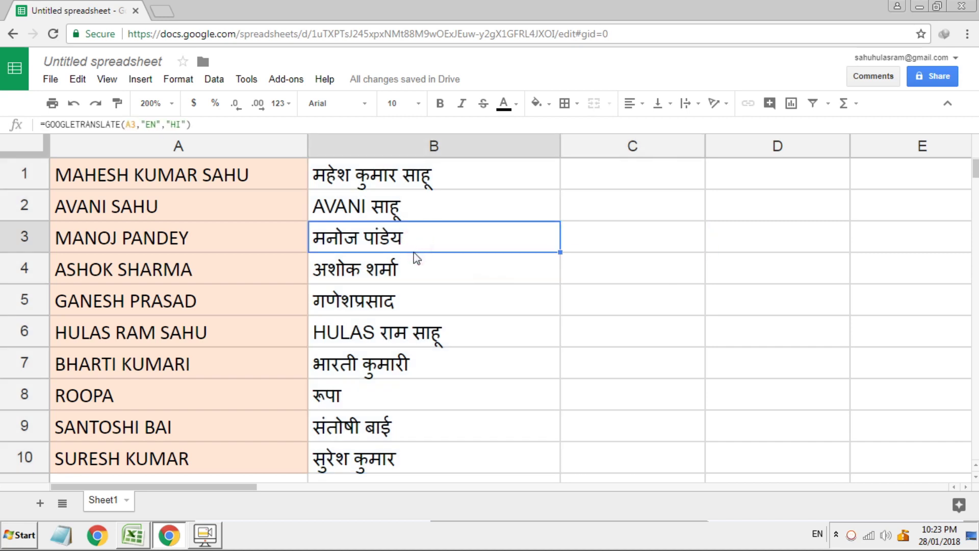
click(402, 279)
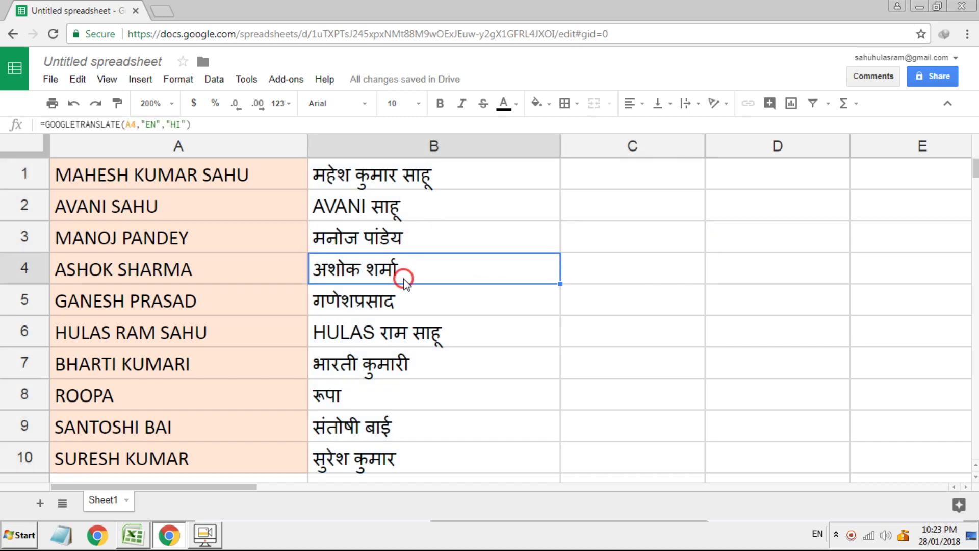
click(401, 310)
click(405, 368)
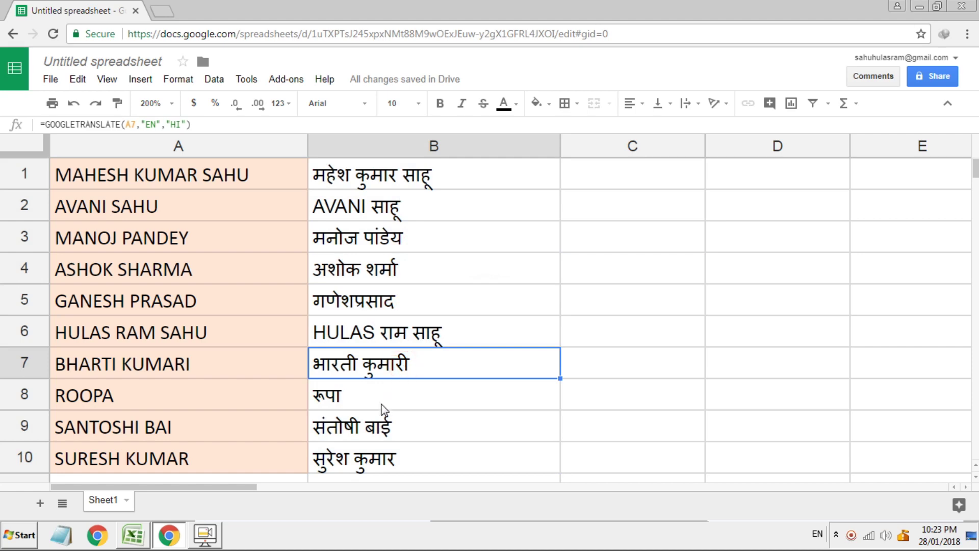
click(380, 402)
click(391, 432)
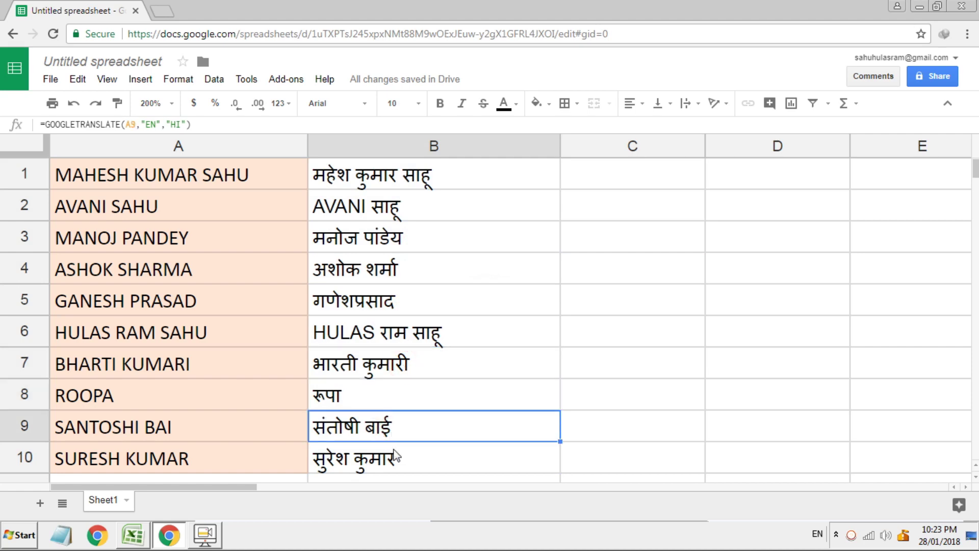
click(393, 454)
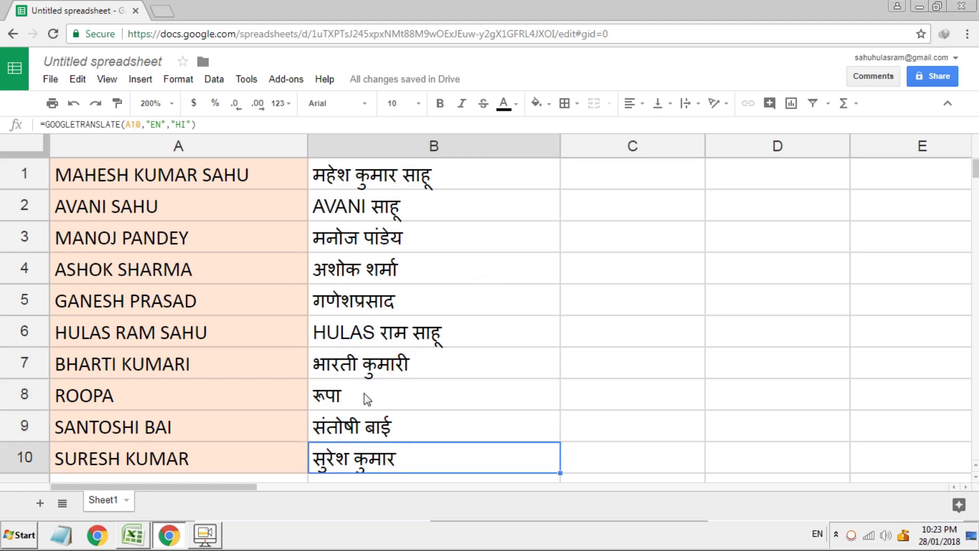
click(361, 208)
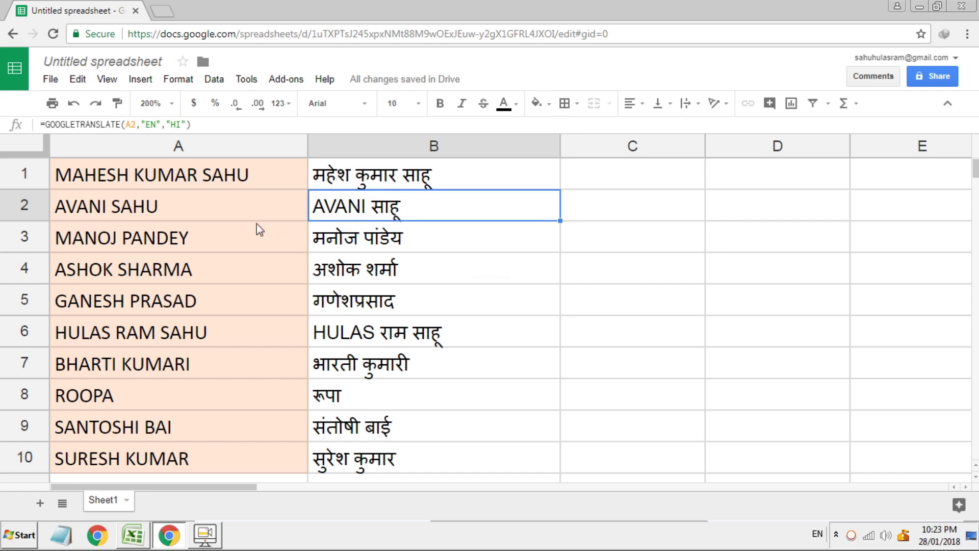
click(770, 337)
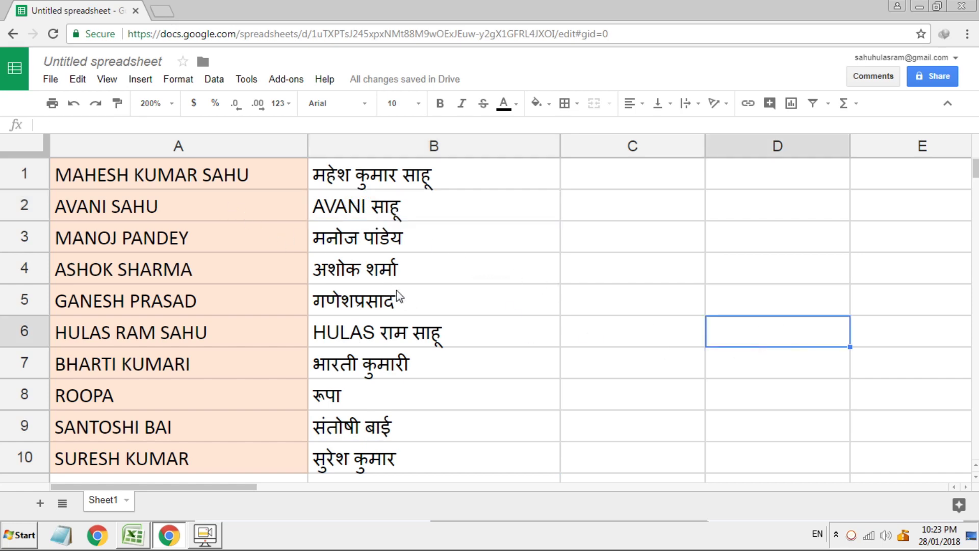
scroll(396, 289, down, 2)
scroll(396, 291, up, 2)
Start C1's formula as =GOOGLETRANSLATE(B1,"HI" via the autocomplete suggestion
click(627, 174)
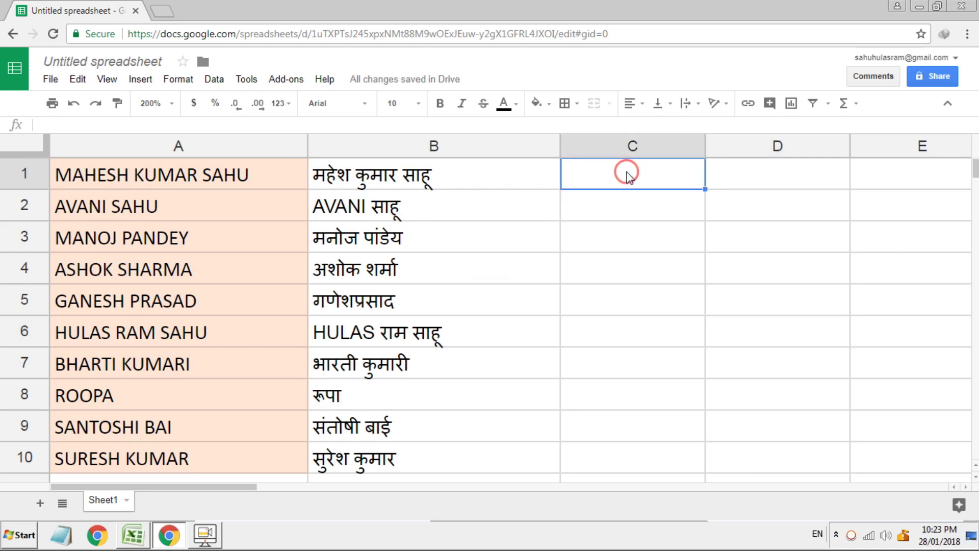
text(=)
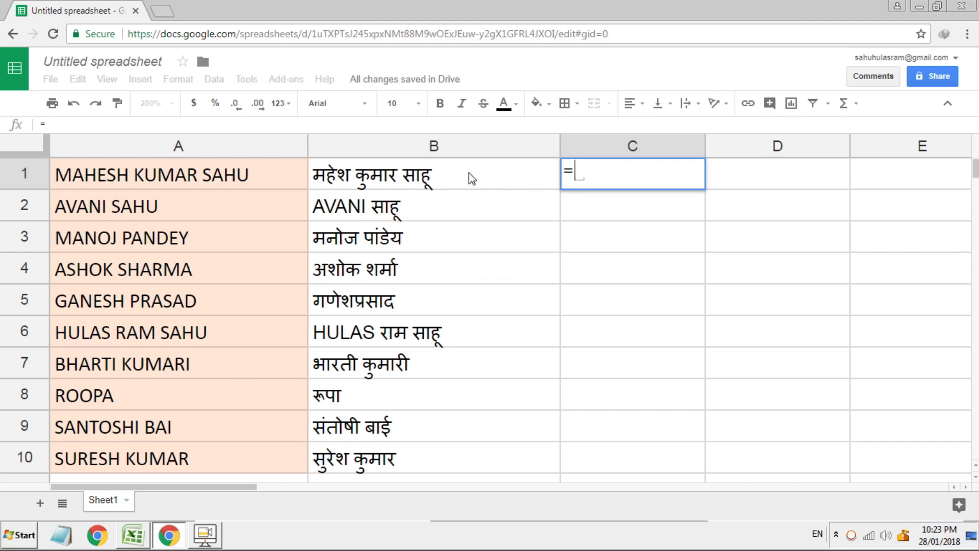
text(GO)
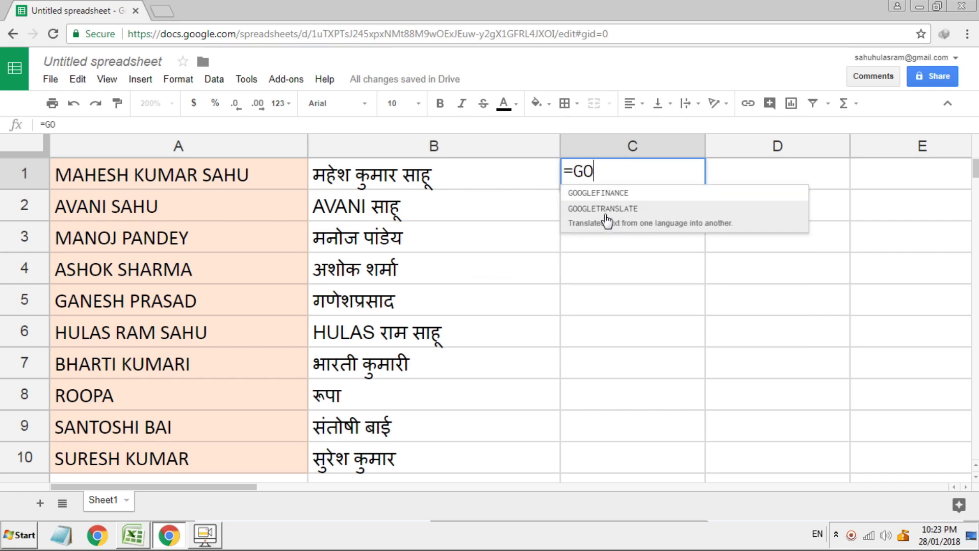
click(605, 212)
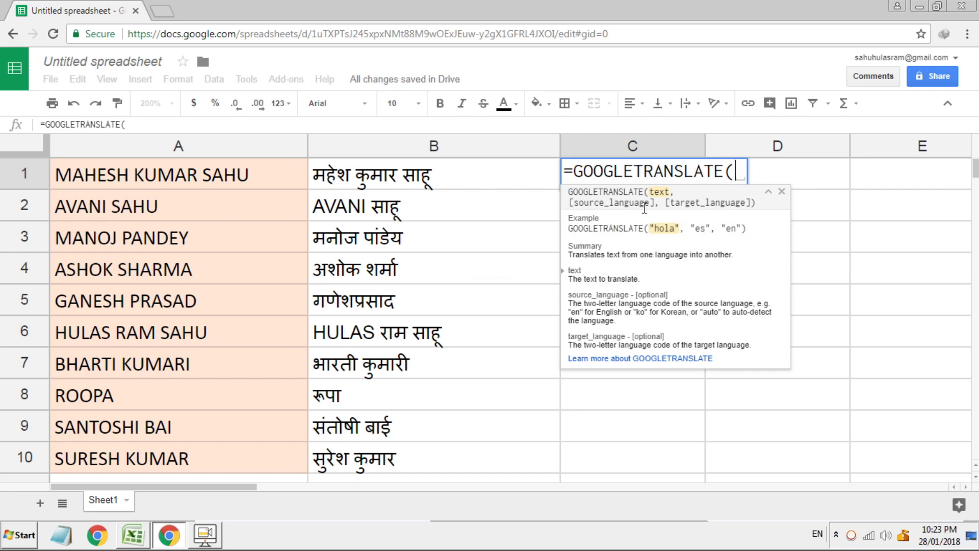
click(482, 169)
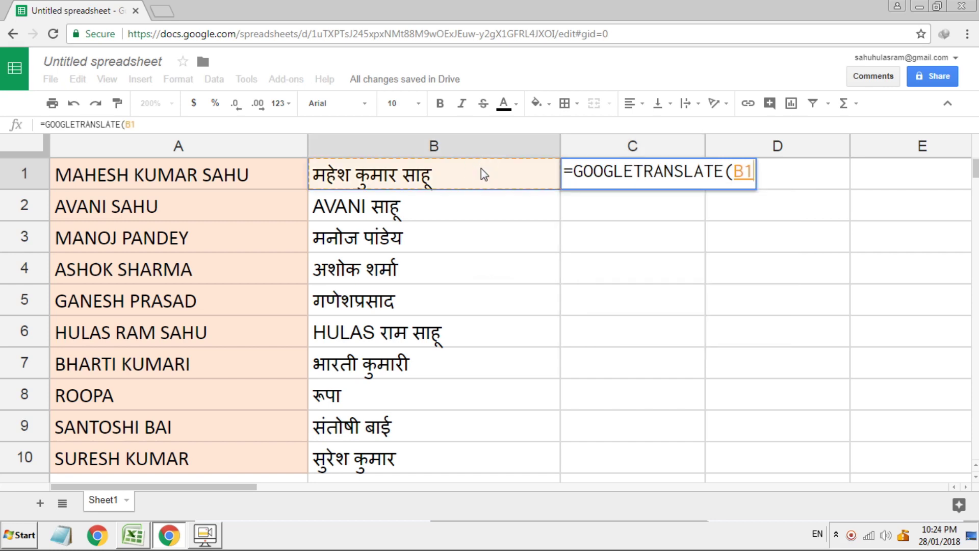
text(,)
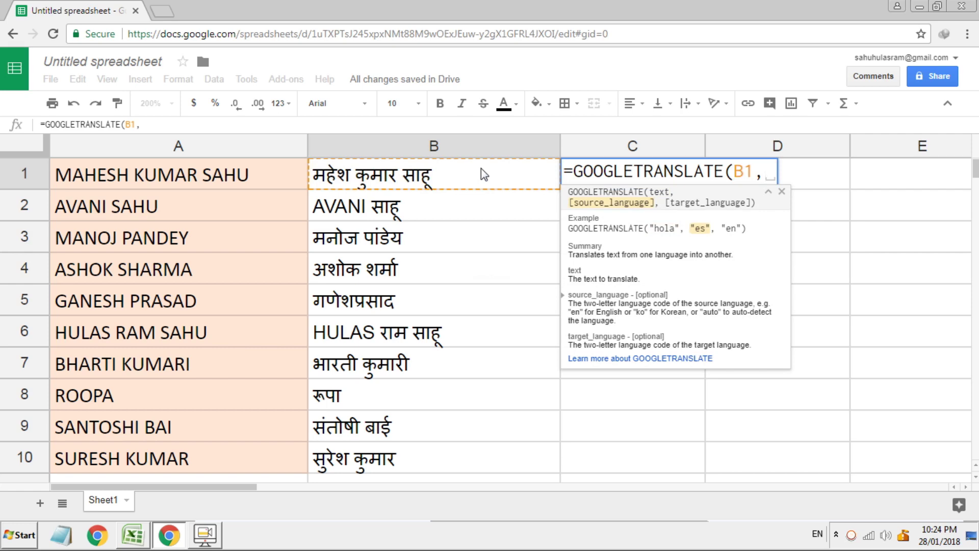
text(HI)
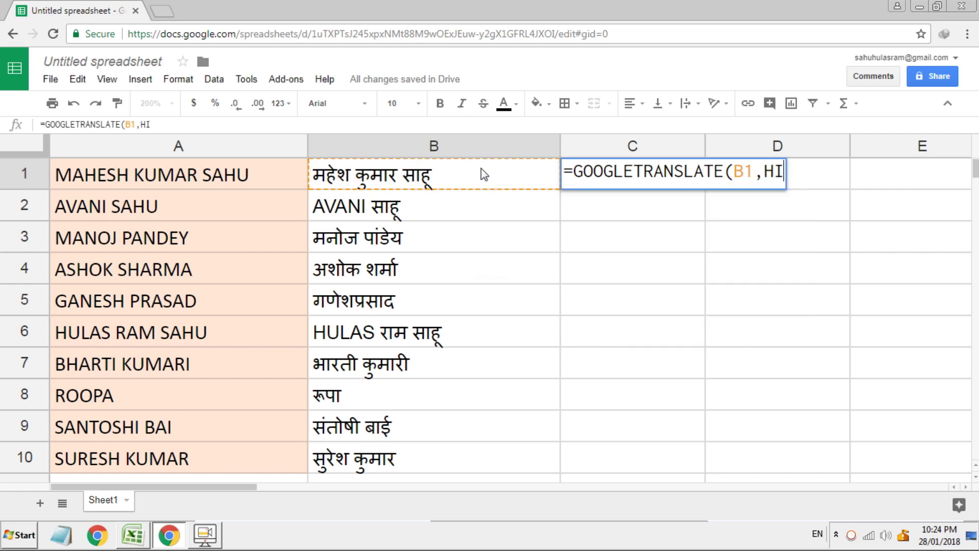
text(")
key(Left)
key(Left)
key(Left)
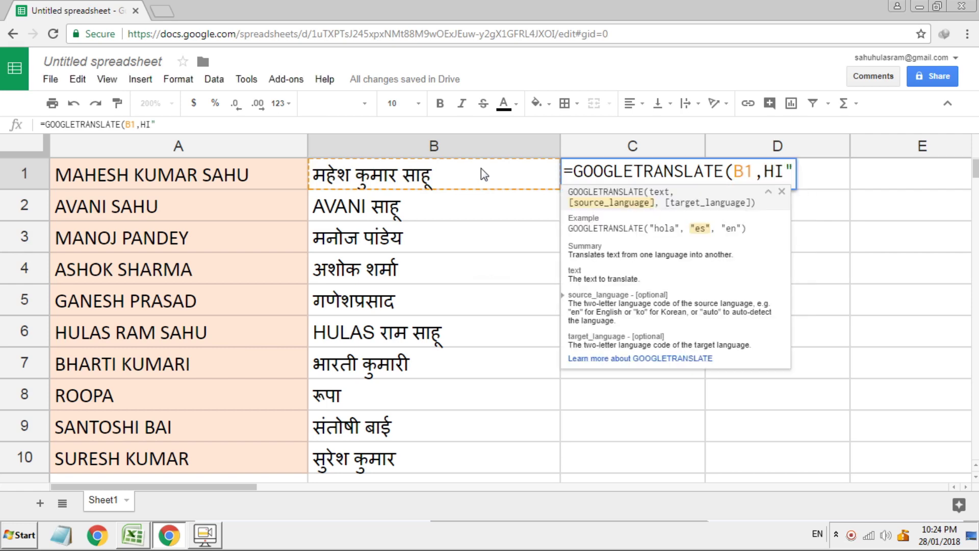
text(")
key(Right)
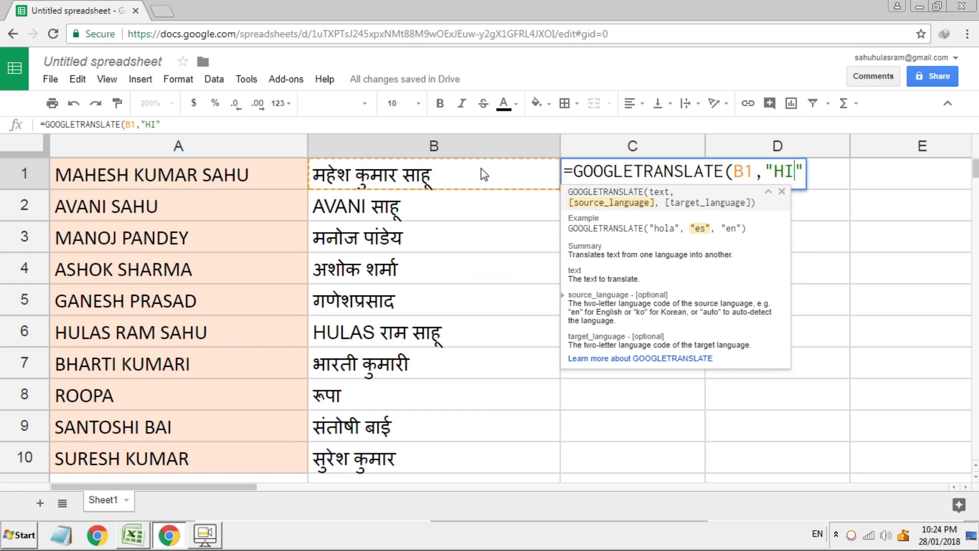
key(Right)
Add "EN" as the target language, close the parenthesis and commit the formula
text(,)
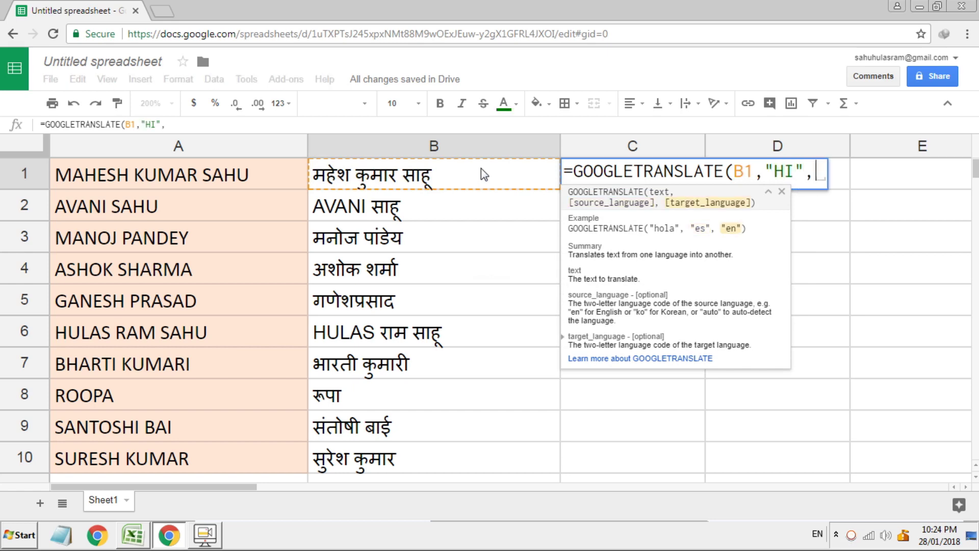
text(E)
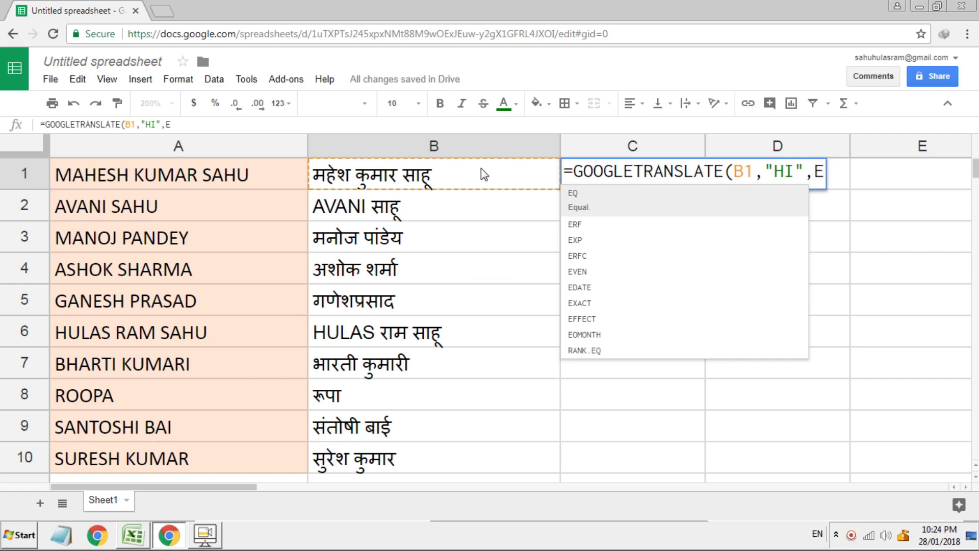
text(N:)
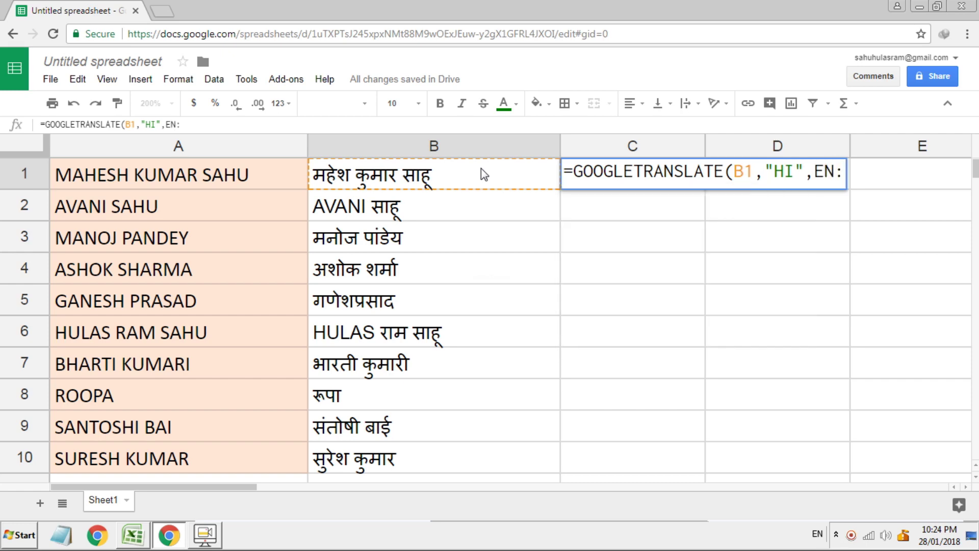
key(BackSpace)
text(")
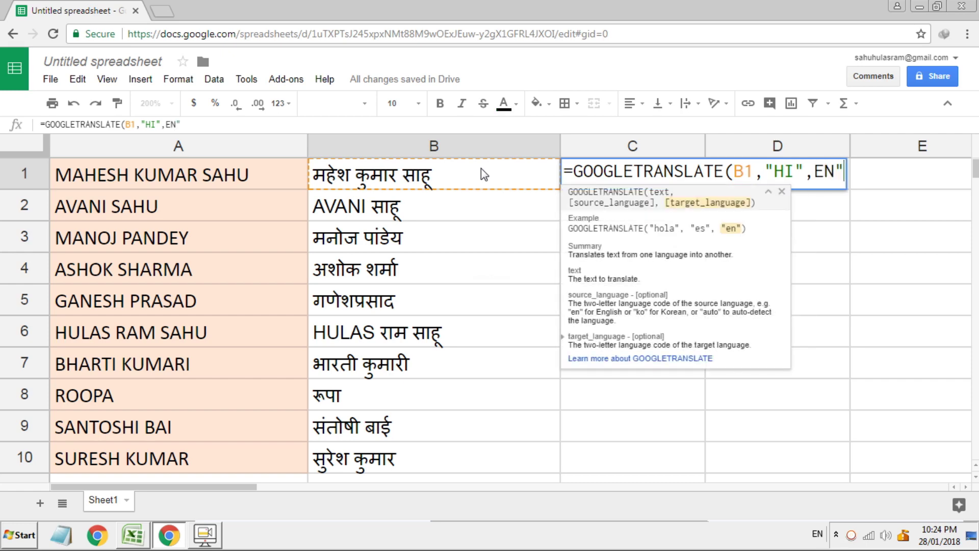
key(Left)
text(")
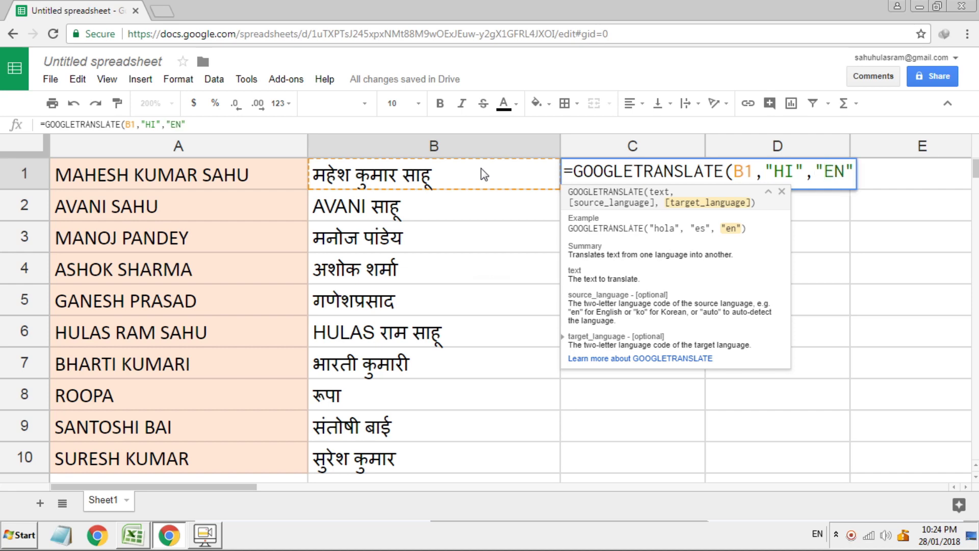
key(End)
text())
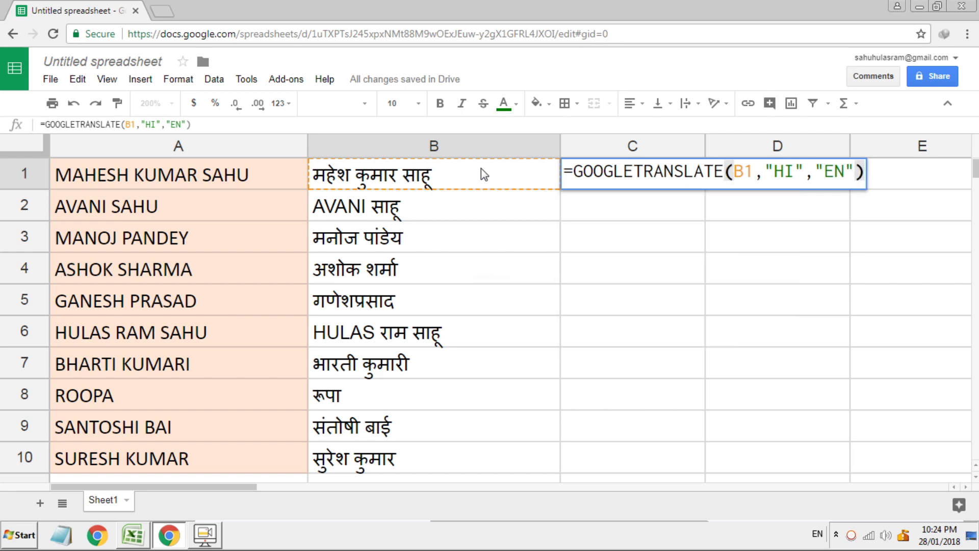
key(Return)
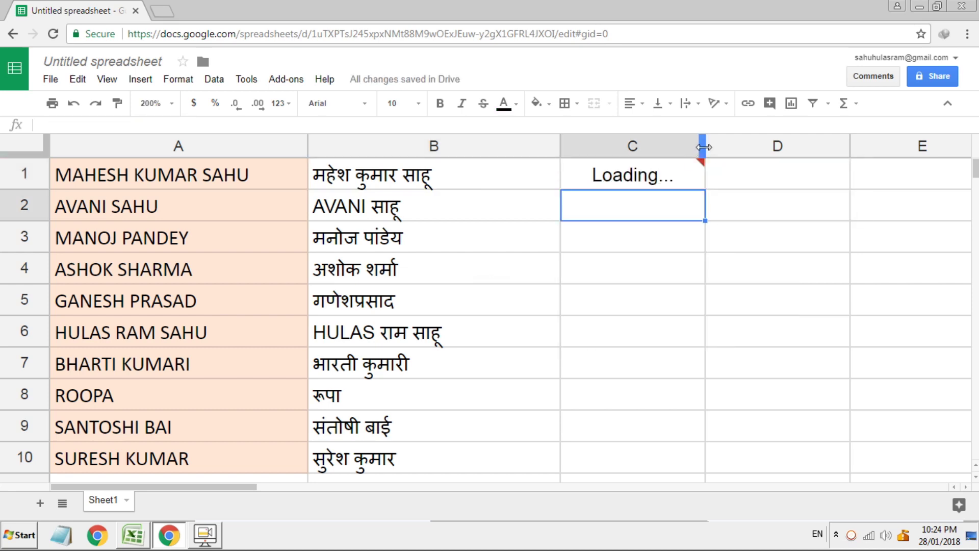
Widen column C and fill C1's back-translation formula down to C10
drag(703, 147, 804, 146)
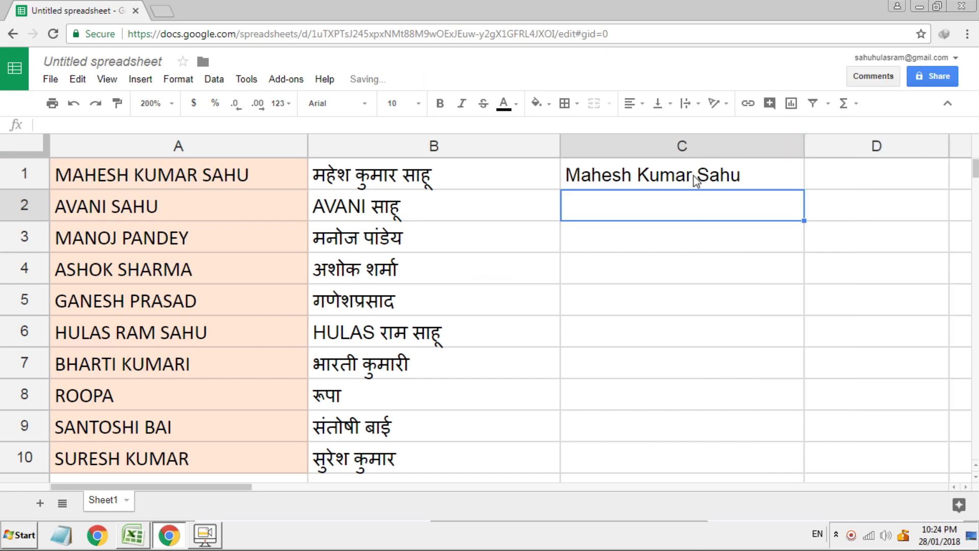
click(792, 172)
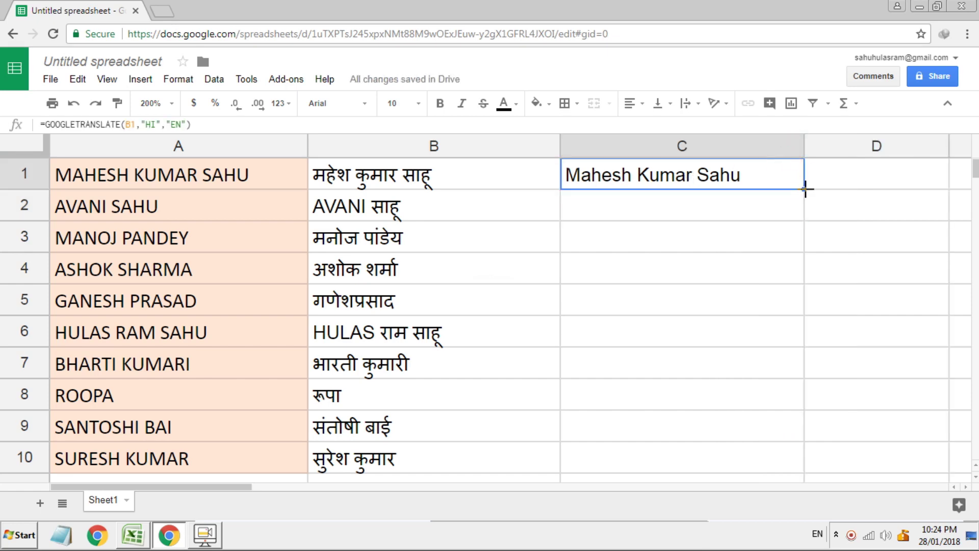
drag(804, 189, 848, 425)
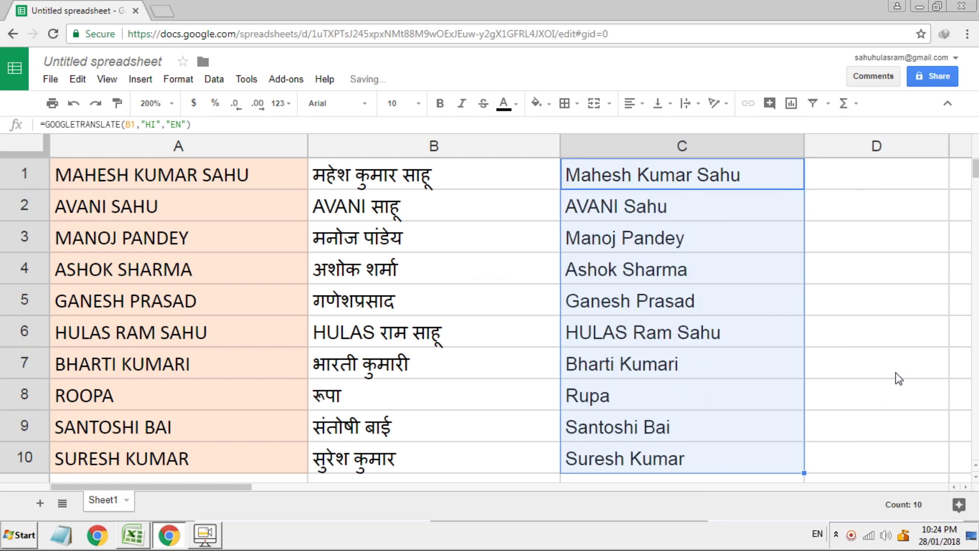
click(832, 217)
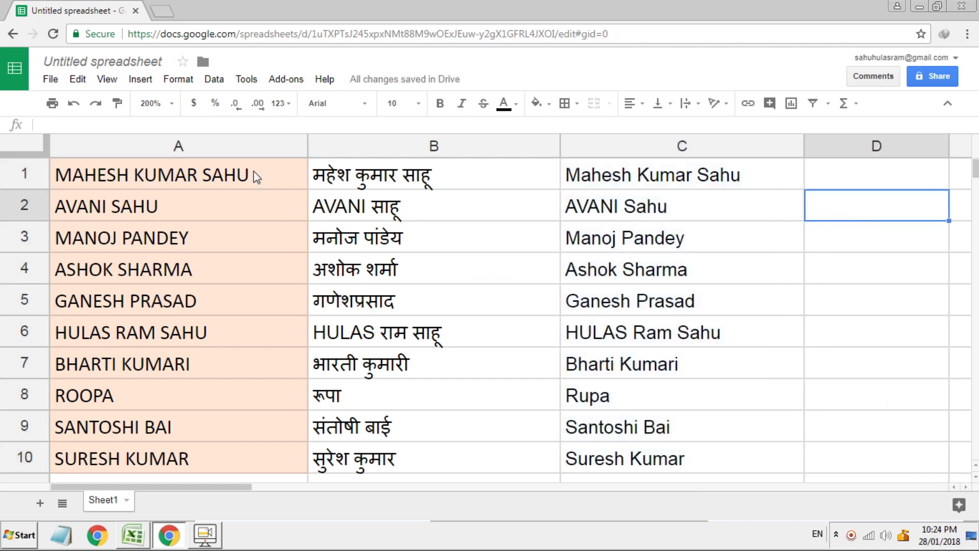
Bold the selected range A1:C12
drag(236, 184, 701, 477)
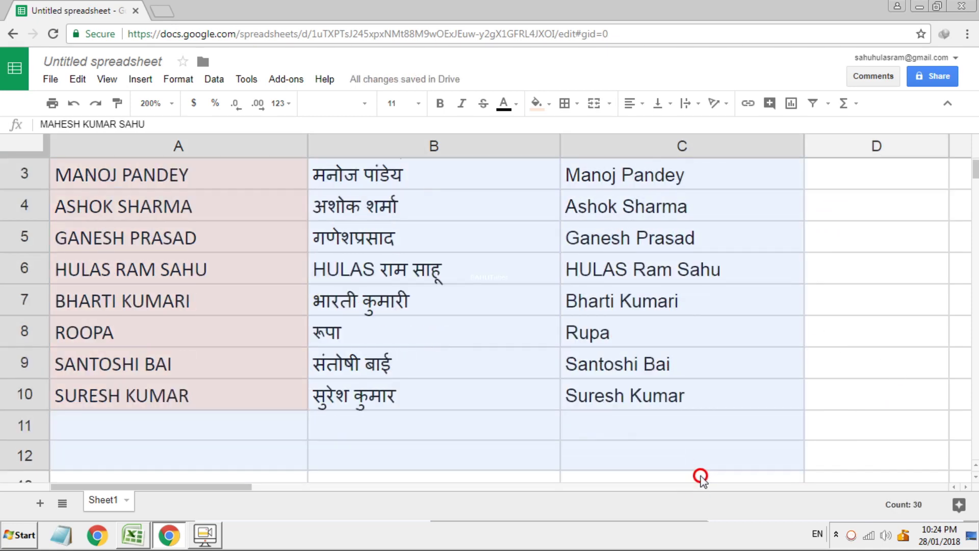
click(440, 104)
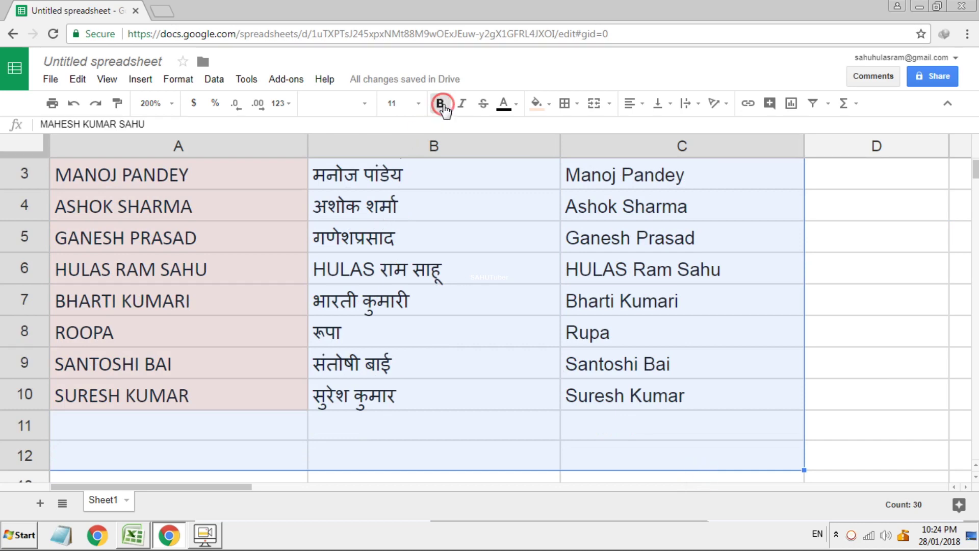
click(869, 227)
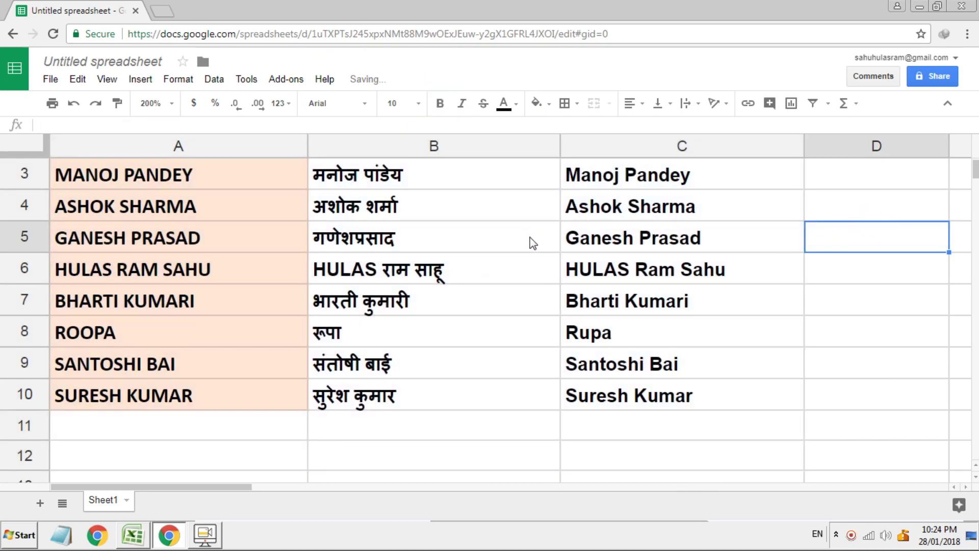
Inspect the translation formulas in B3 and C3
click(397, 178)
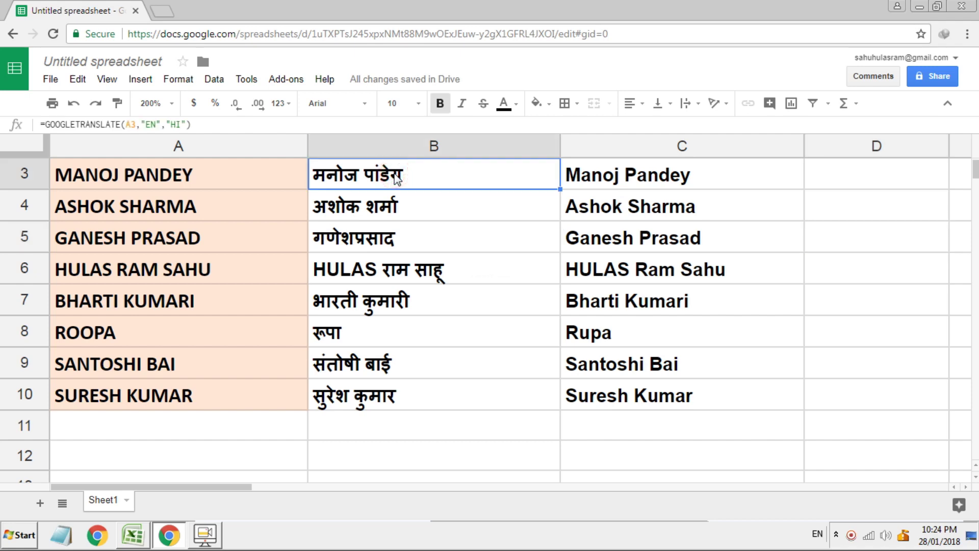
double_click(397, 178)
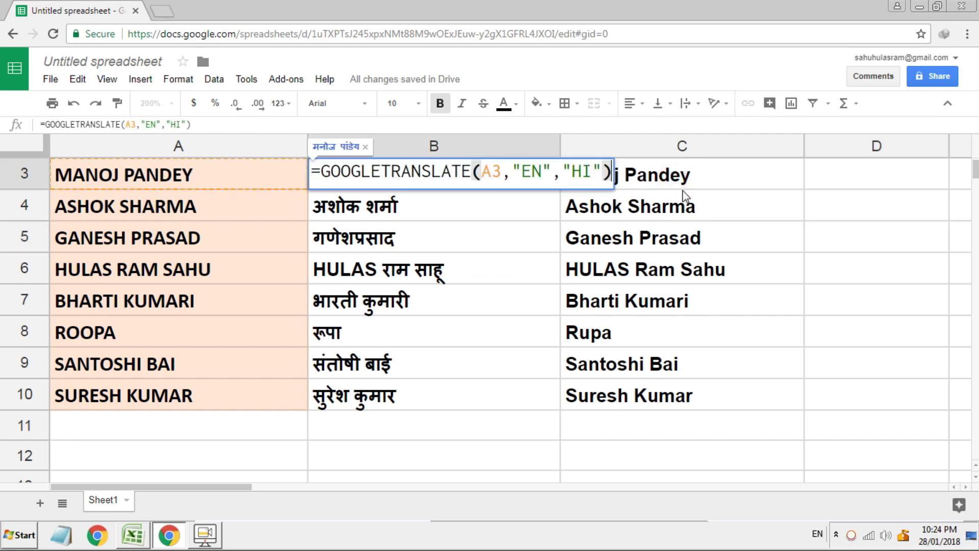
key(Tab)
key(Return)
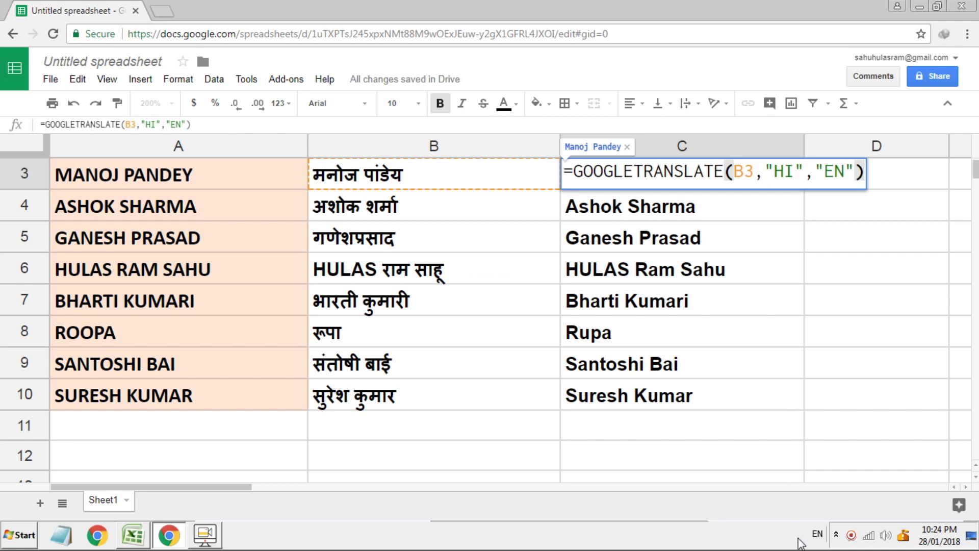